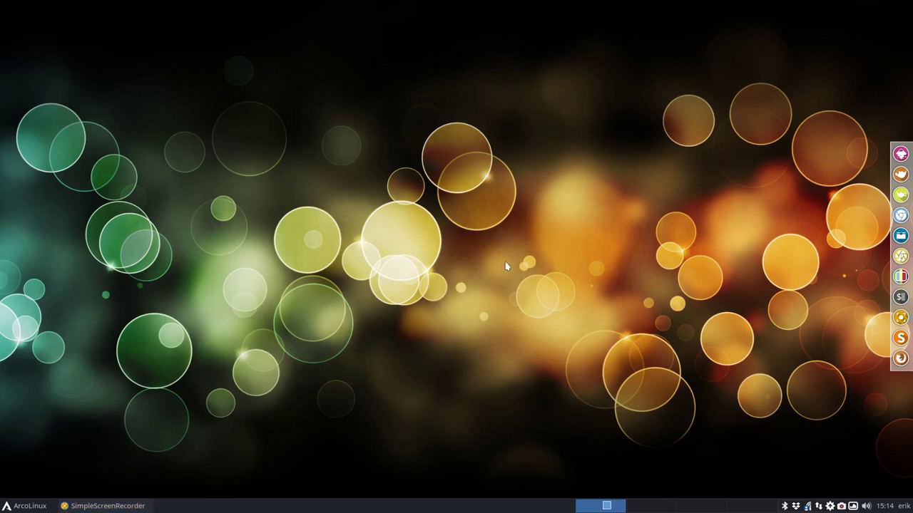
Open termite with neofetch, nudge the window up, and select the 6.6.1 version text.
key("ctrl+alt+Return")
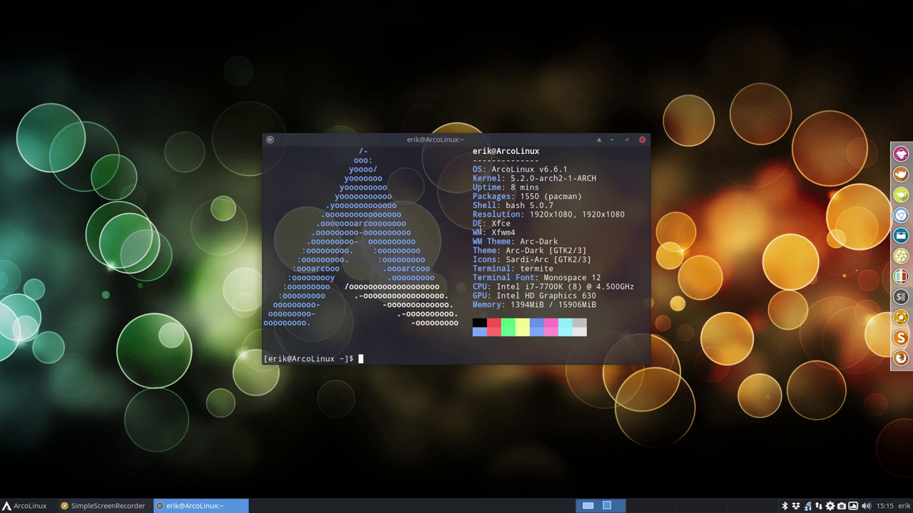
left_click(881, 505)
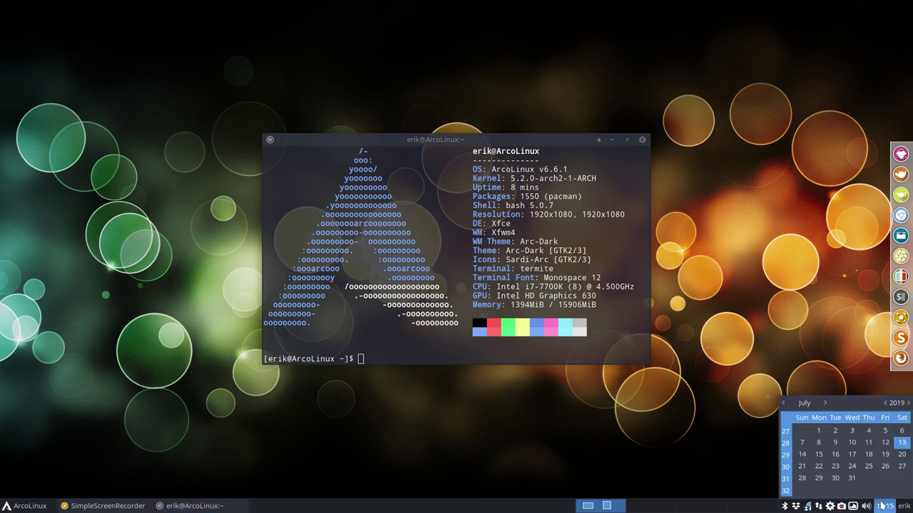
left_click(881, 505)
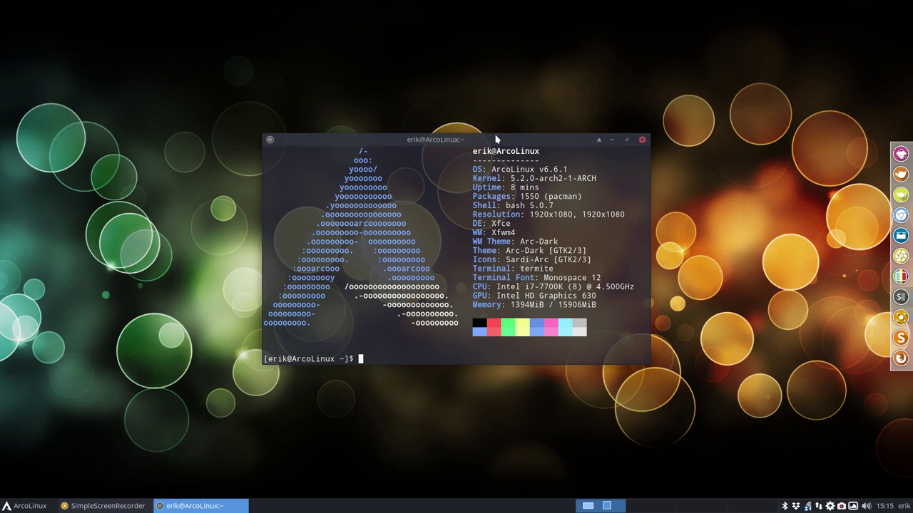
left_click_drag(496, 140, 504, 126)
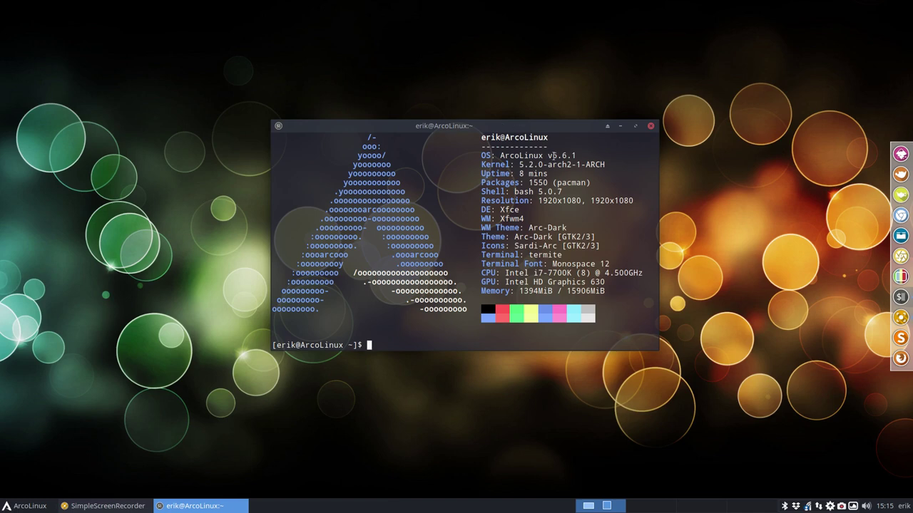
left_click_drag(553, 156, 576, 159)
left_click(554, 157)
left_click_drag(551, 156, 575, 156)
type("last")
Run last in a maximized terminal and mark the 4.15.8-1-ARCH kernel and Apr 11 entries.
key("Return")
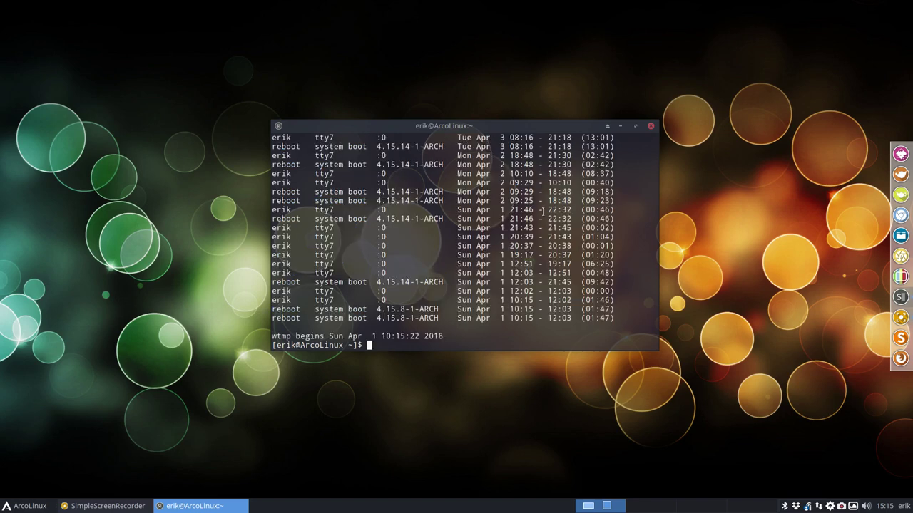
scroll(563, 231, "up", 3)
scroll(563, 232, "up", 2)
scroll(563, 232, "up", 3)
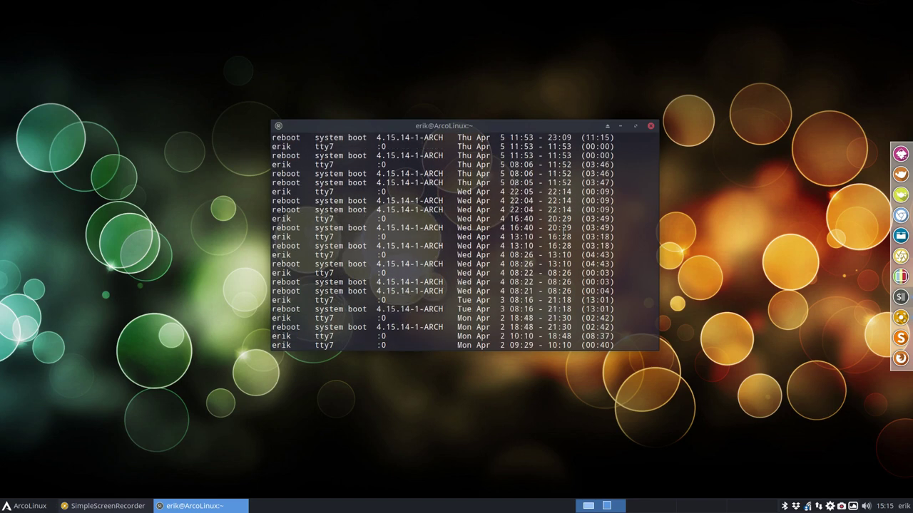
scroll(563, 232, "up", 3)
scroll(564, 231, "up", 3)
scroll(563, 230, "up", 3)
scroll(563, 232, "up", 3)
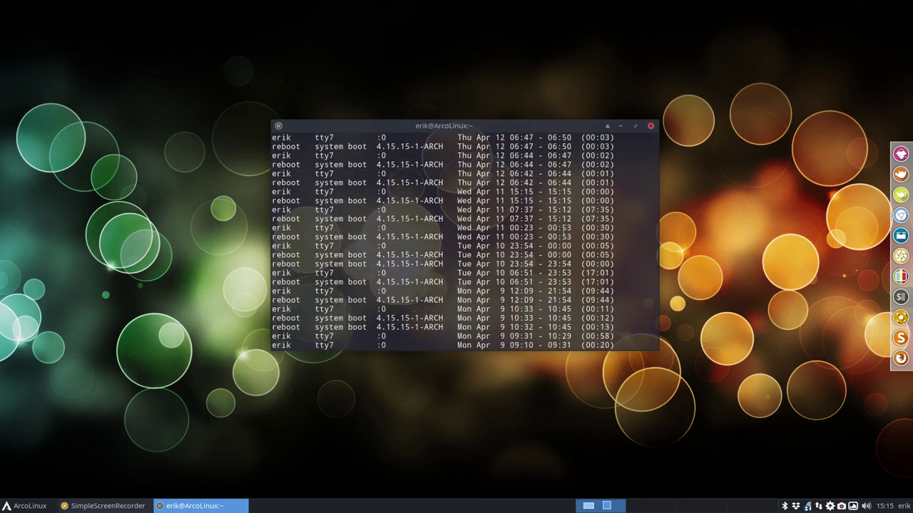
scroll(563, 231, "up", 3)
scroll(563, 231, "up", 3)
scroll(564, 232, "up", 2)
scroll(563, 231, "up", 3)
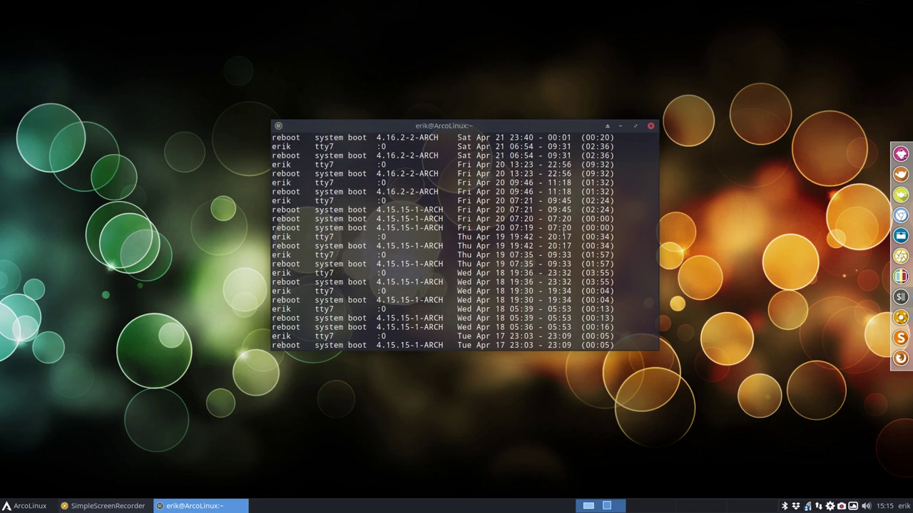
scroll(563, 231, "up", 3)
scroll(563, 231, "up", 3)
scroll(564, 232, "up", 3)
scroll(563, 232, "up", 3)
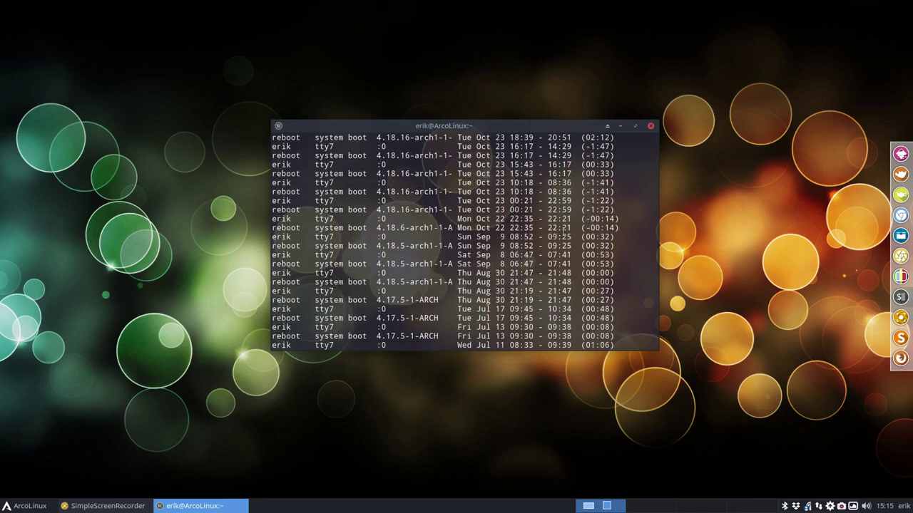
scroll(563, 232, "up", 3)
scroll(564, 231, "up", 3)
scroll(563, 229, "up", 3)
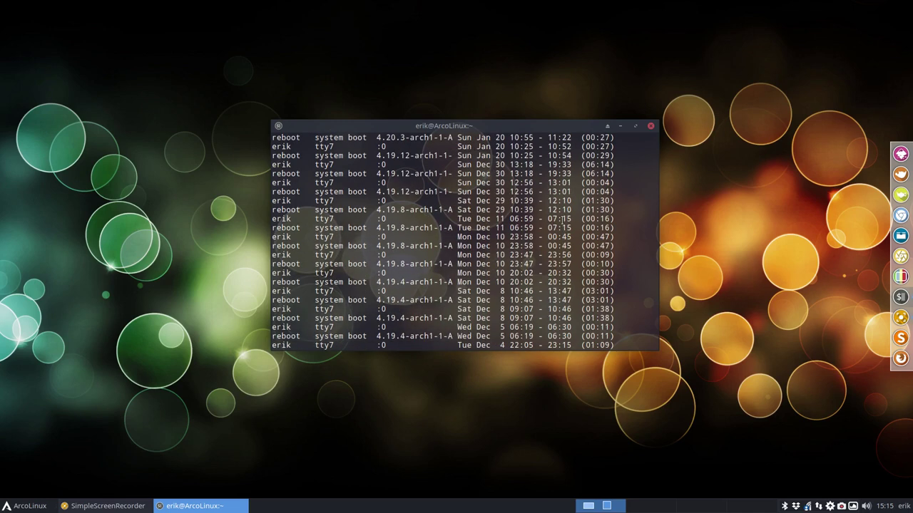
double_click(529, 126)
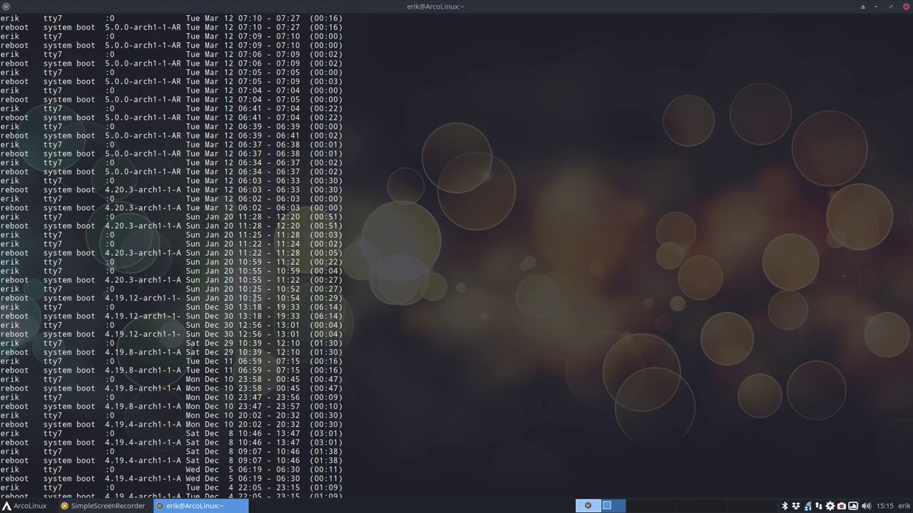
scroll(253, 298, "down", 2)
scroll(254, 298, "down", 2)
scroll(253, 298, "down", 6)
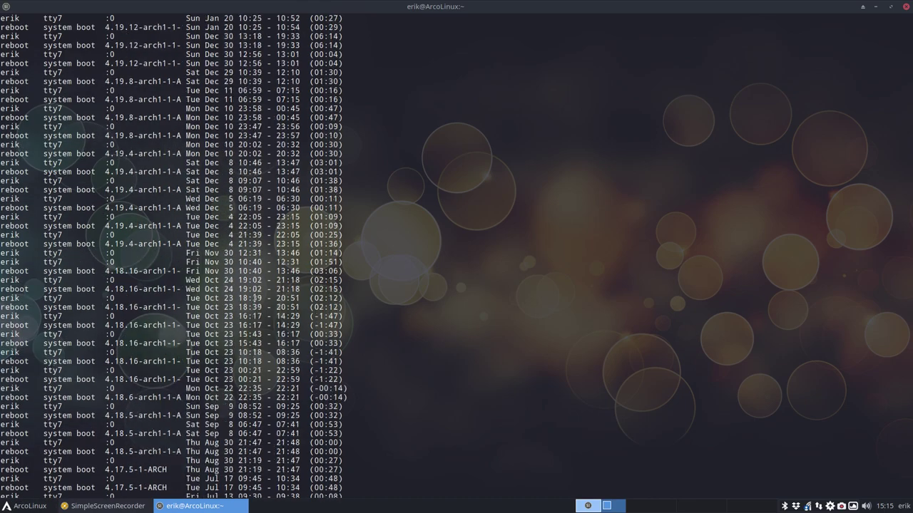
scroll(253, 298, "down", 7)
scroll(253, 298, "down", 5)
scroll(253, 298, "down", 5)
scroll(254, 298, "down", 5)
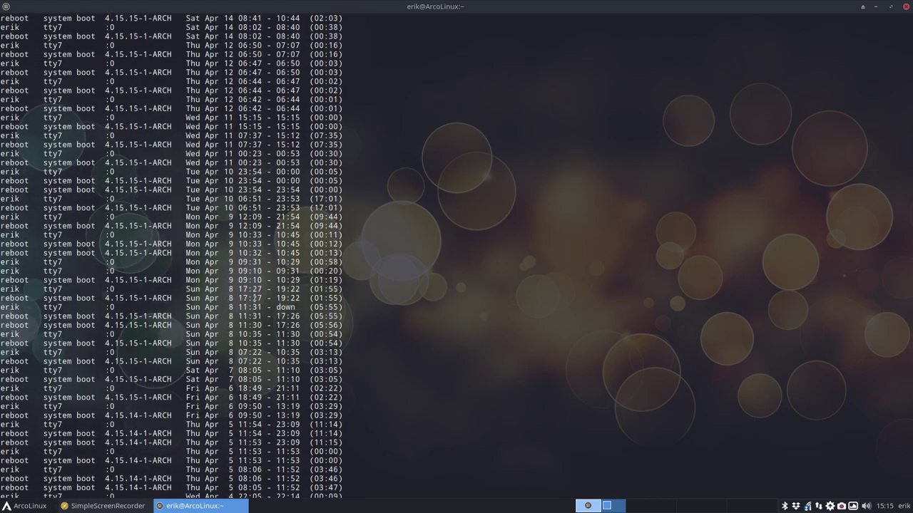
scroll(253, 298, "down", 5)
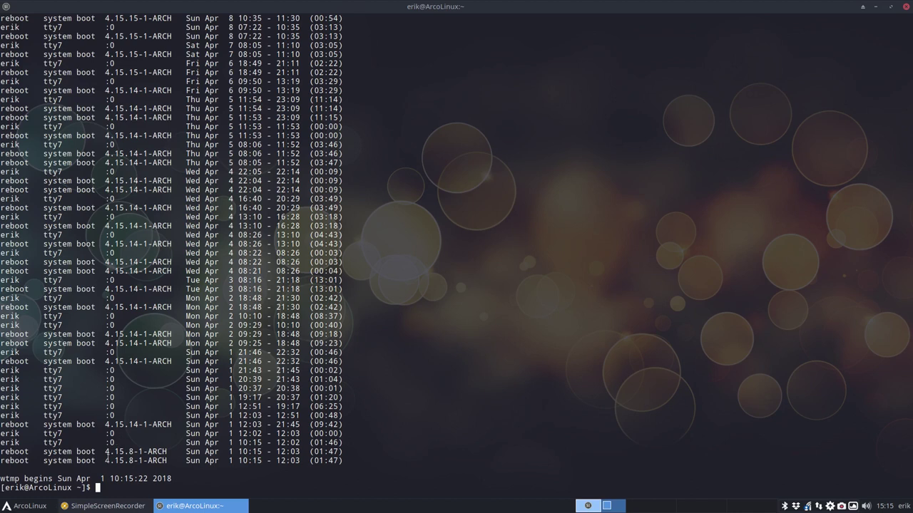
left_click_drag(107, 459, 235, 461)
scroll(171, 257, "up", 10)
scroll(171, 256, "up", 10)
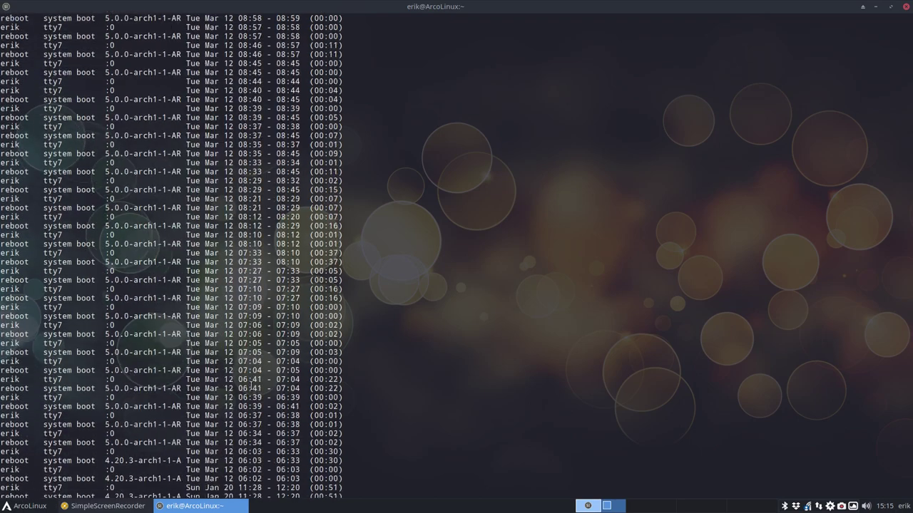
scroll(171, 257, "up", 10)
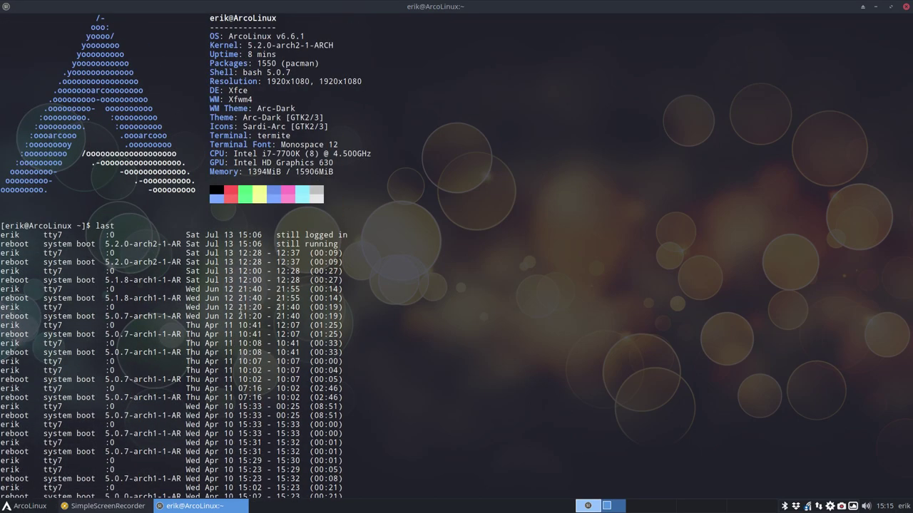
left_click_drag(234, 325, 186, 325)
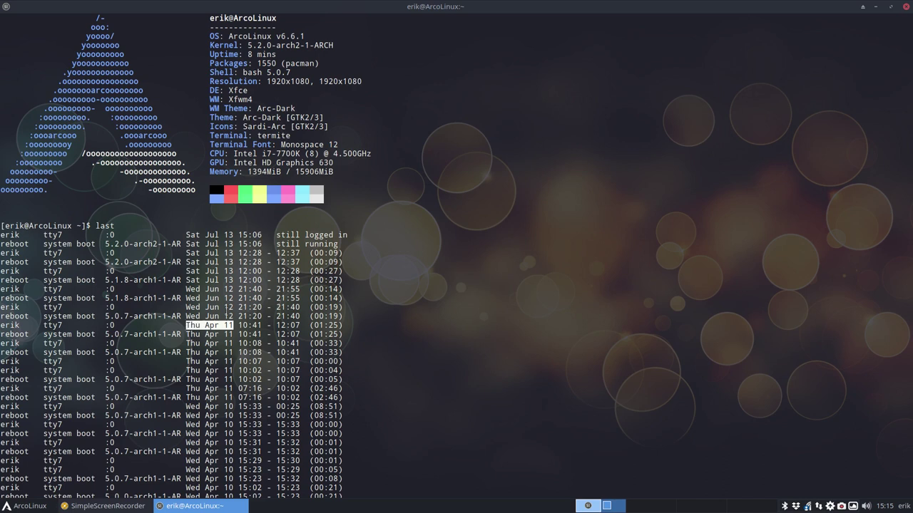
left_click(217, 317)
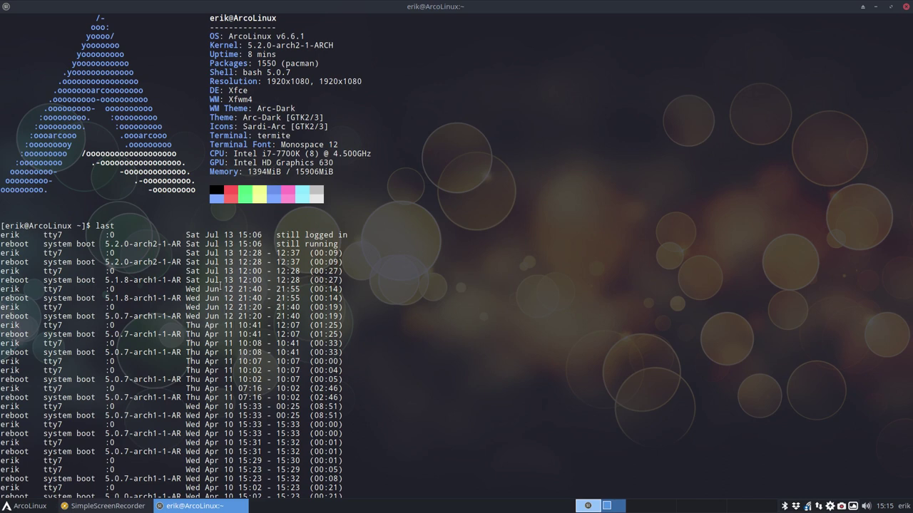
left_click(884, 506)
left_click_drag(205, 325, 236, 326)
Run the pksyua system update.
left_click(390, 246)
type("p")
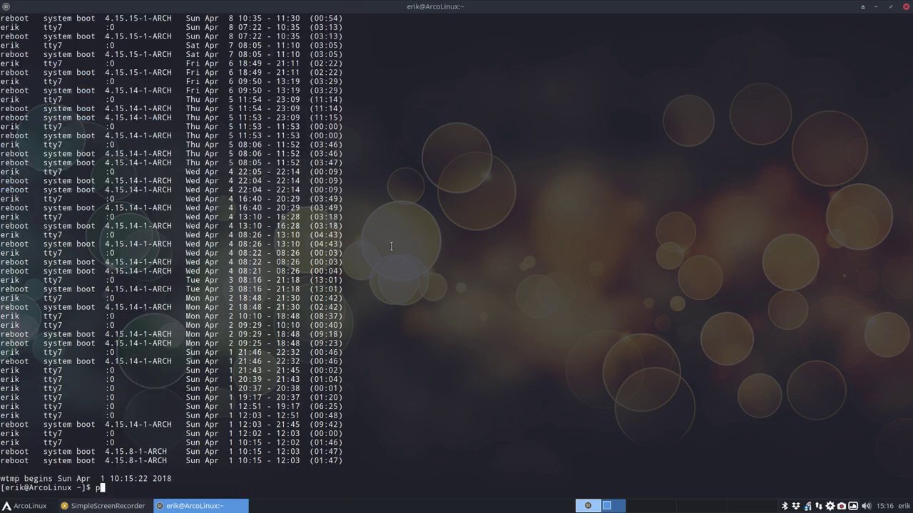
type("ksyua")
key("Return")
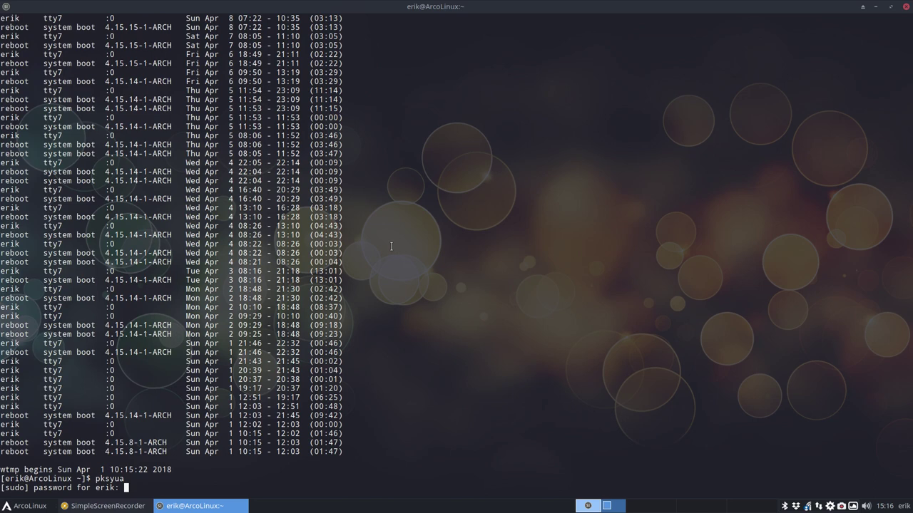
key("Return")
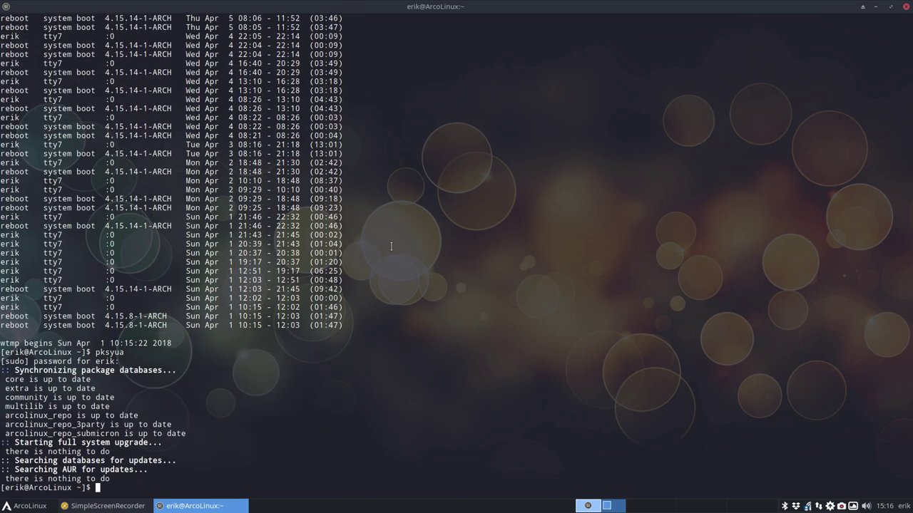
Replace the maximized terminal with a new neofetch one and highlight version 6.6.1.
key("super+Return")
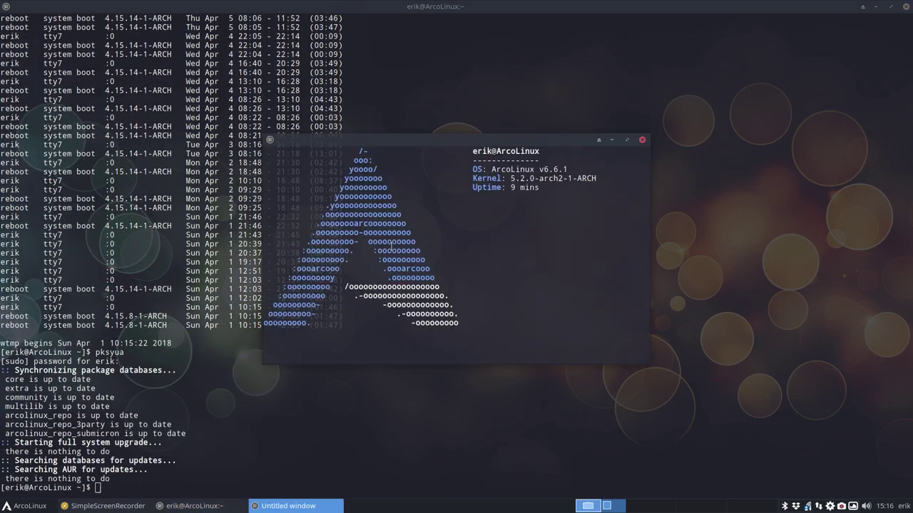
left_click(889, 6)
left_click_drag(567, 148, 594, 136)
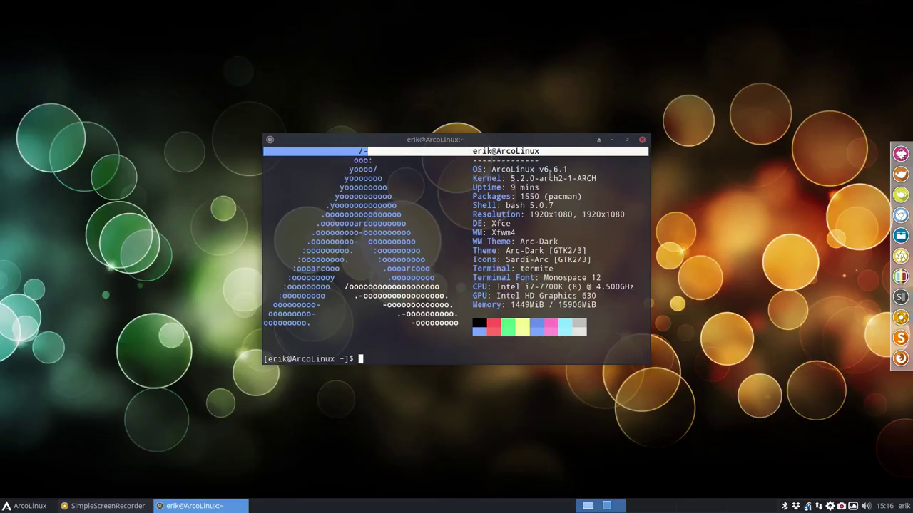
left_click_drag(543, 169, 567, 169)
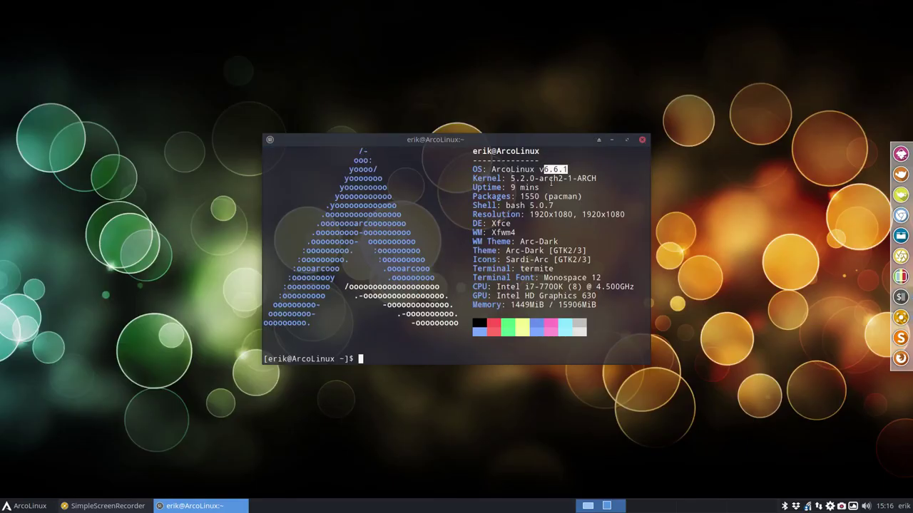
Move that terminal, close it, and start another fresh neofetch terminal.
left_click_drag(521, 141, 641, 106)
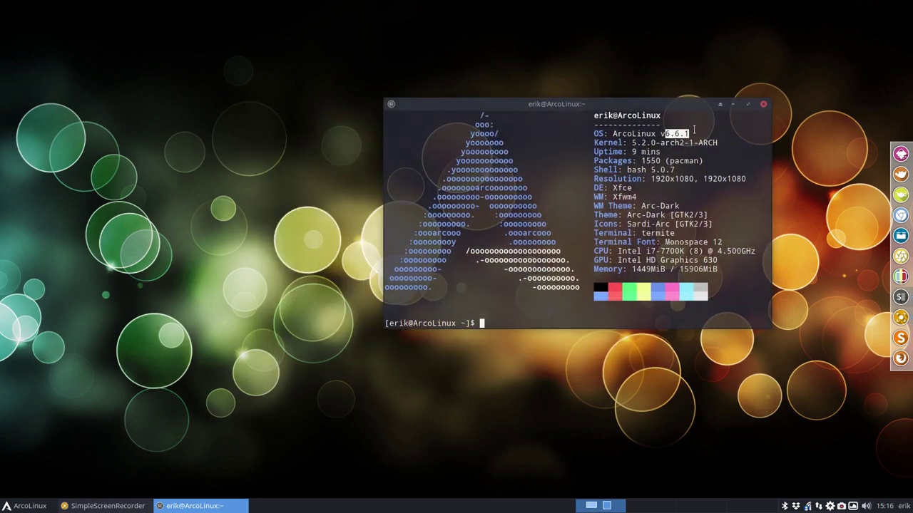
left_click(762, 105)
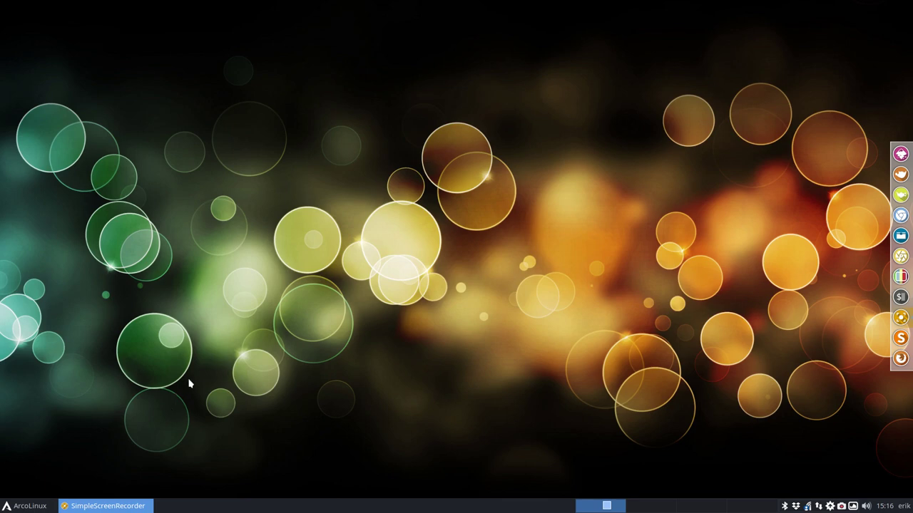
key("super+Return")
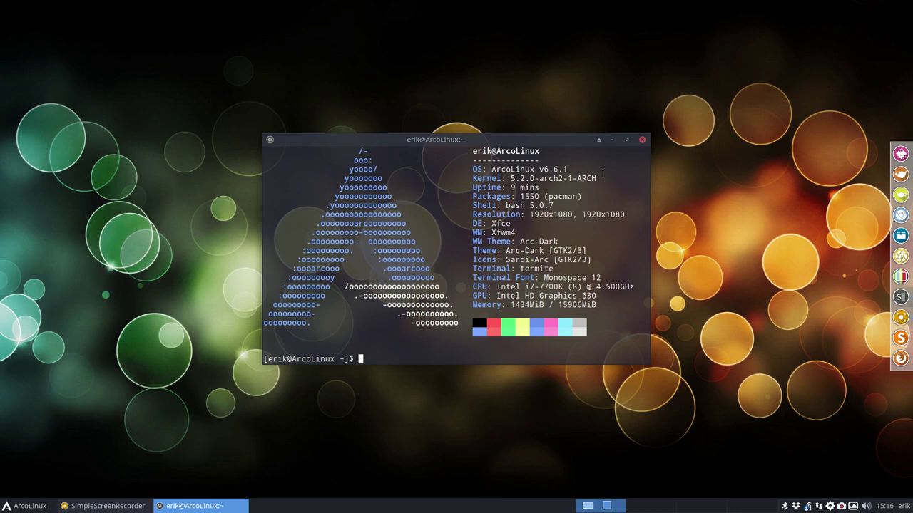
Open Thunar at home, show hidden files, and delete the .config (copy 1) folder.
key("super+e")
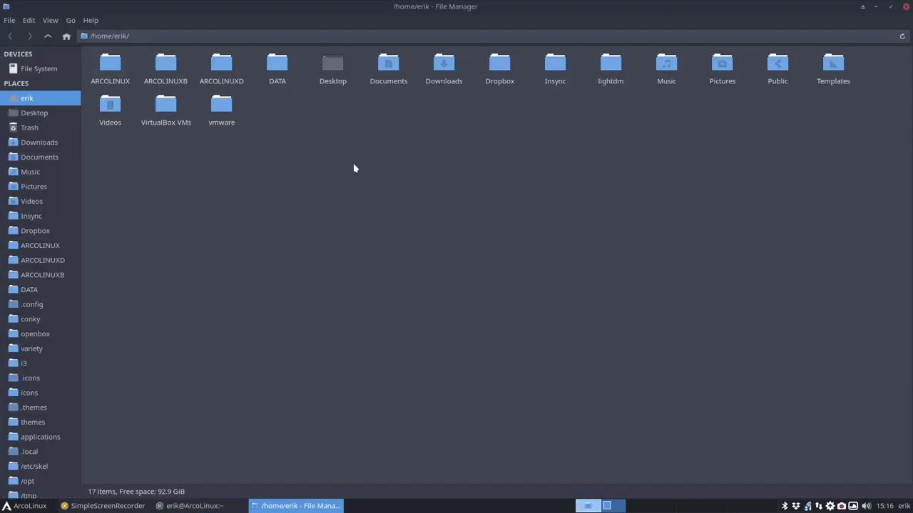
key("ctrl+h")
left_click(293, 62)
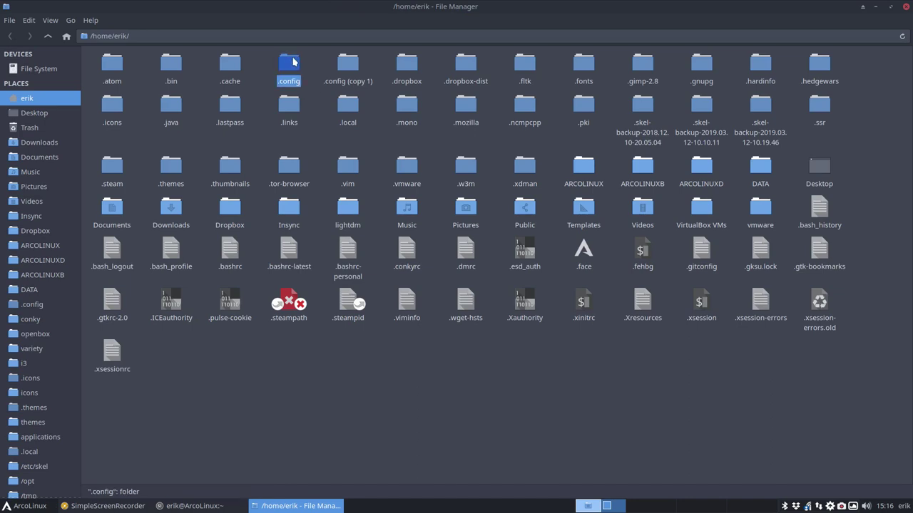
left_click(345, 66)
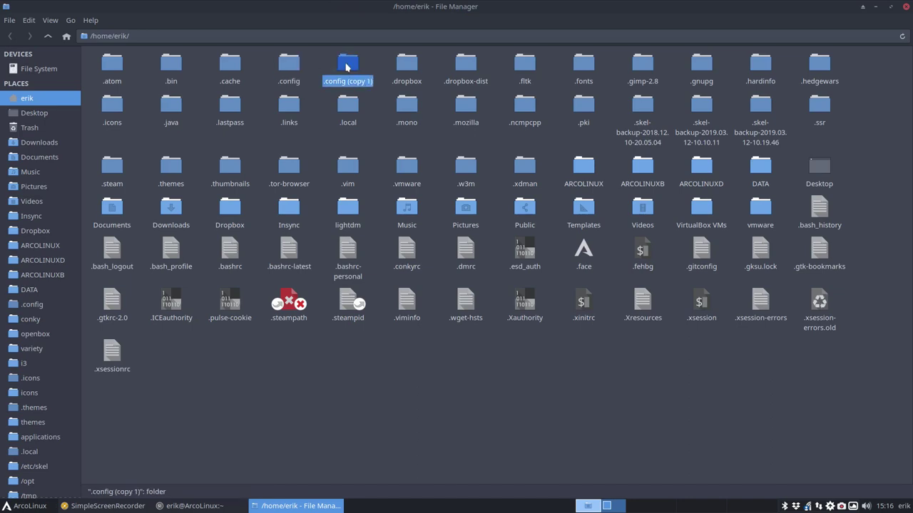
key("Delete")
Look inside .config, then browse to ~/.bin/stay-rolling.
left_click(294, 72)
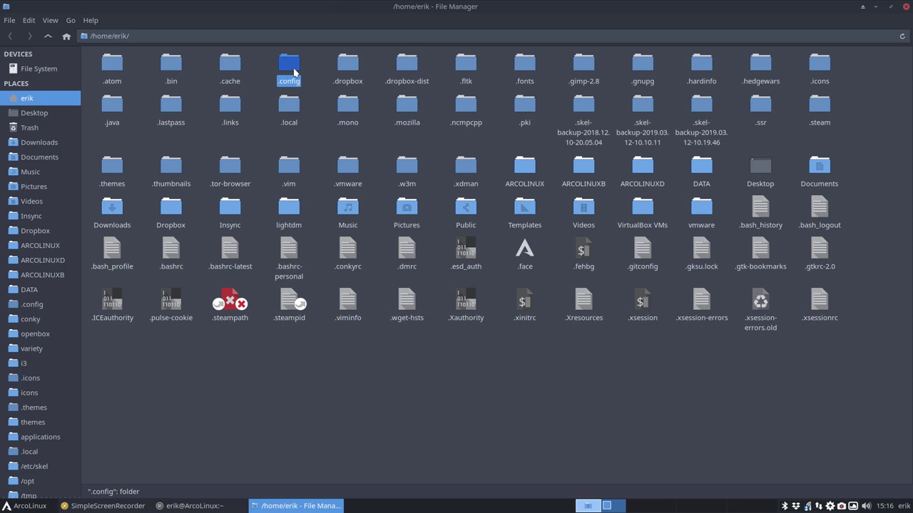
double_click(294, 71)
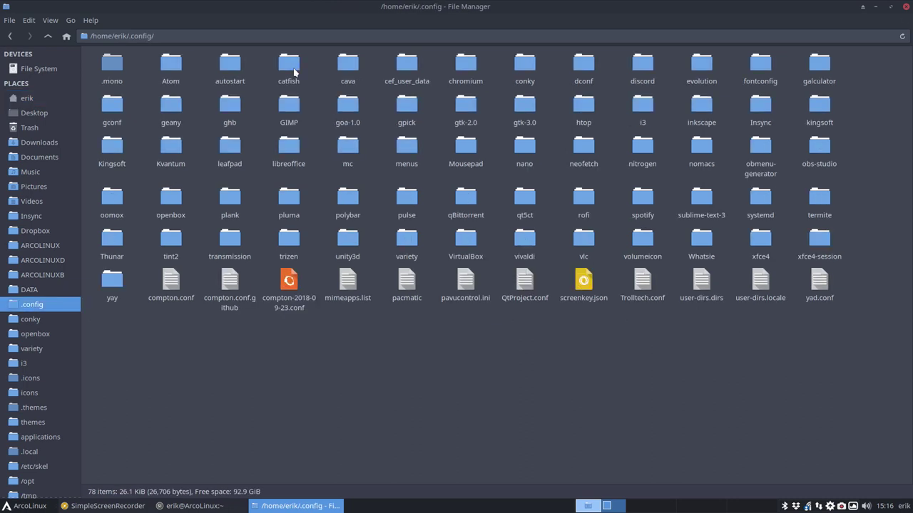
left_click(48, 36)
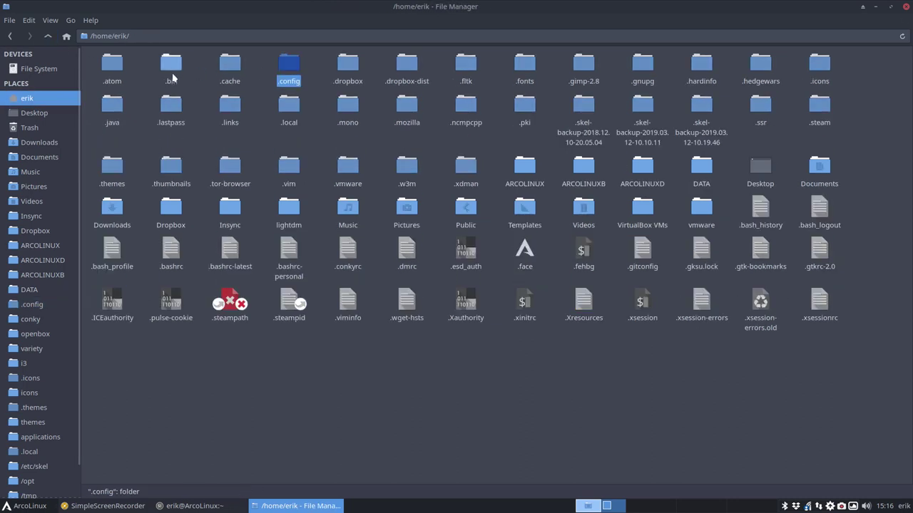
double_click(173, 71)
left_click(171, 71)
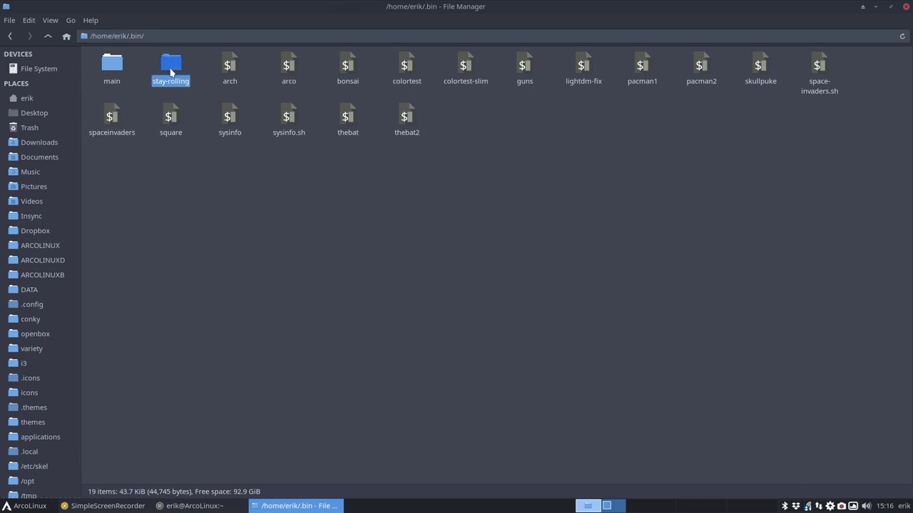
double_click(171, 72)
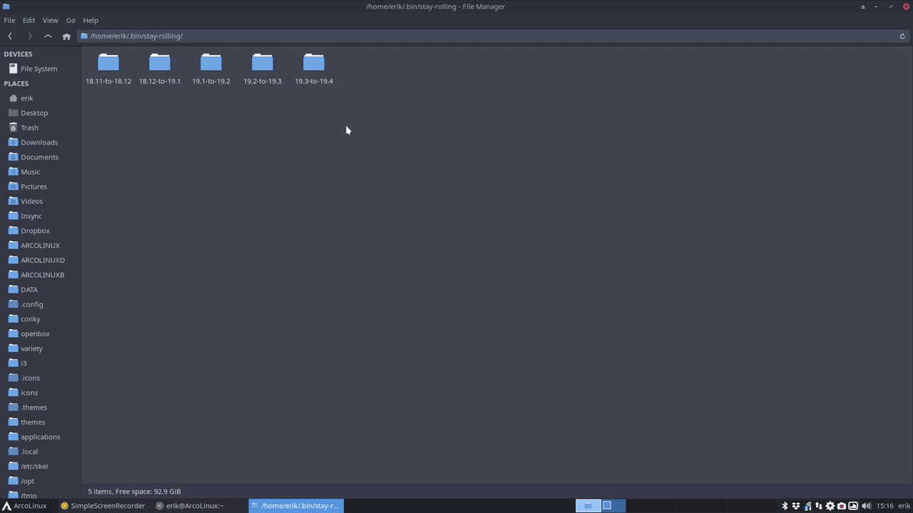
Browse /etc/skel into .bin/stay-rolling and select the 19.6-to-19.7 folder.
left_click(44, 467)
double_click(166, 77)
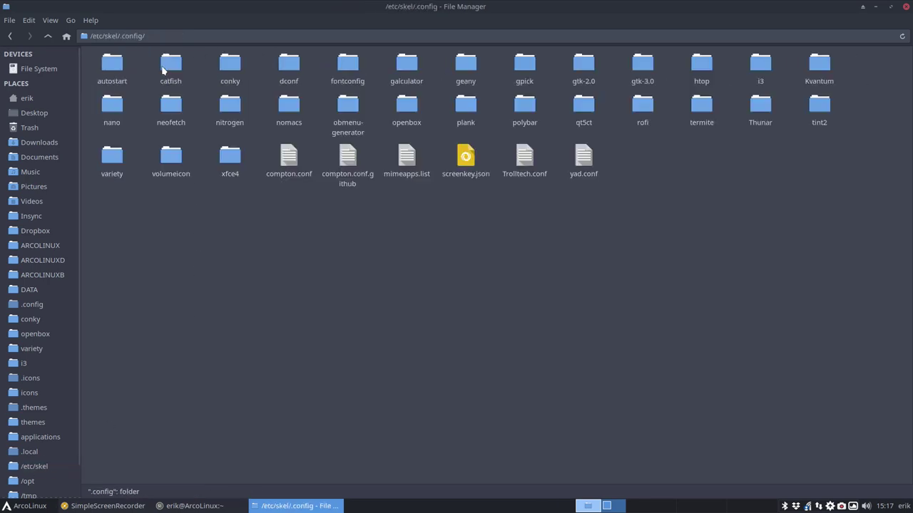
left_click(47, 36)
double_click(107, 61)
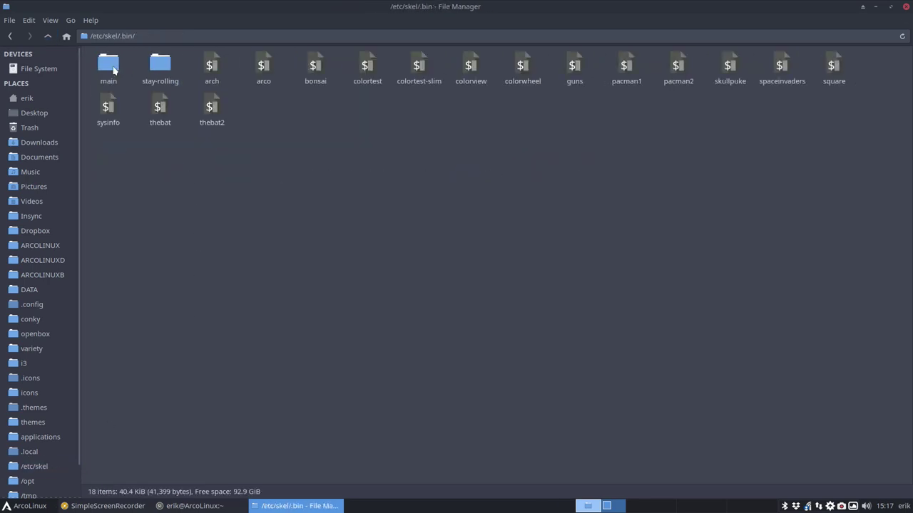
double_click(160, 64)
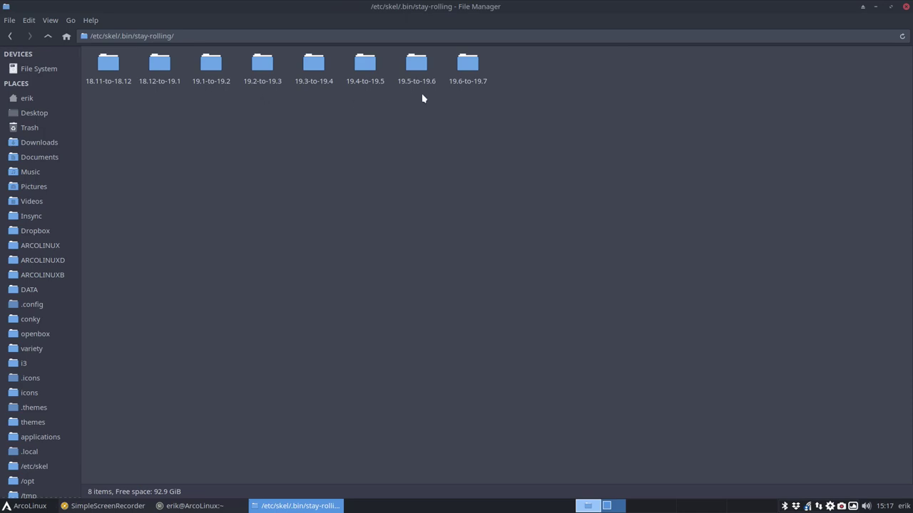
left_click(469, 66)
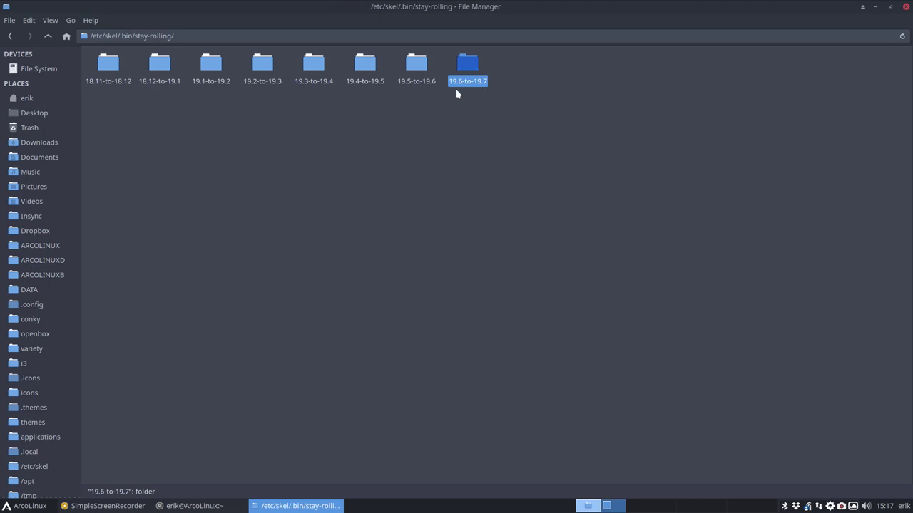
Select all eight version folders and list the defined aliases in a new terminal.
left_click(398, 114)
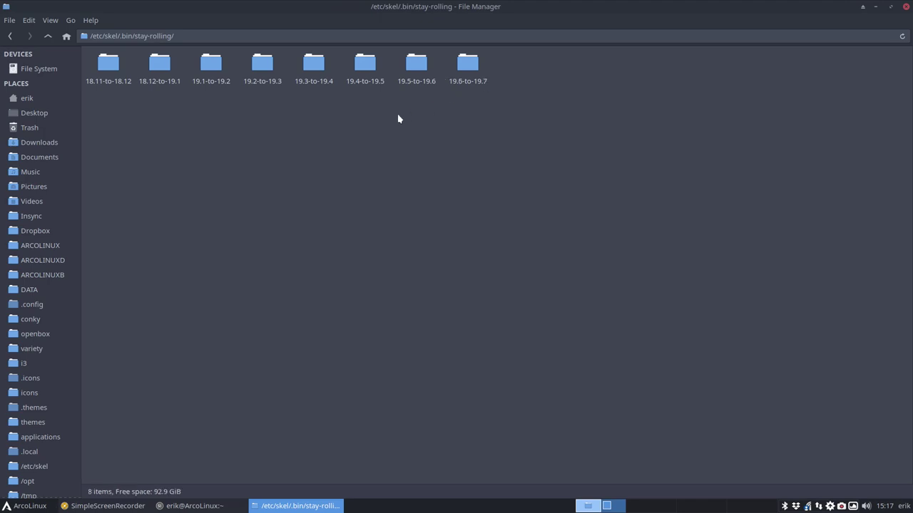
key("ctrl+a")
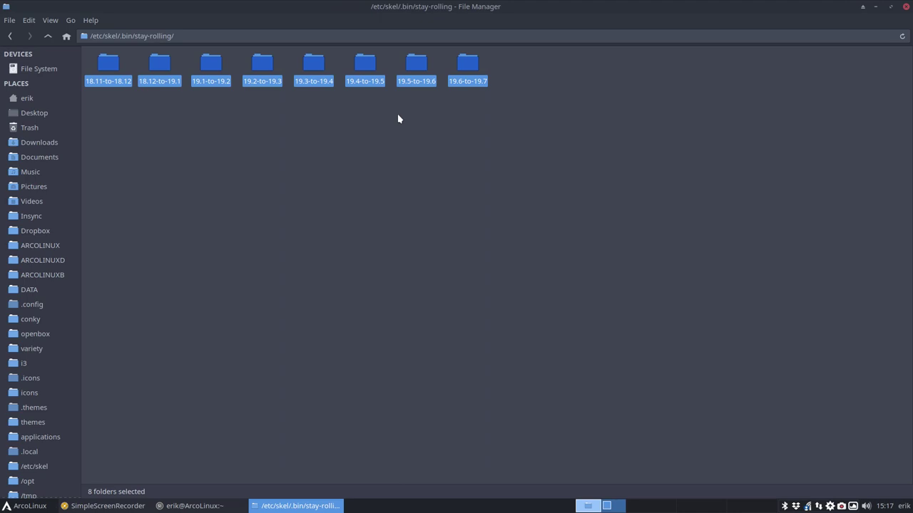
key("ctrl+alt+Return")
type("alias")
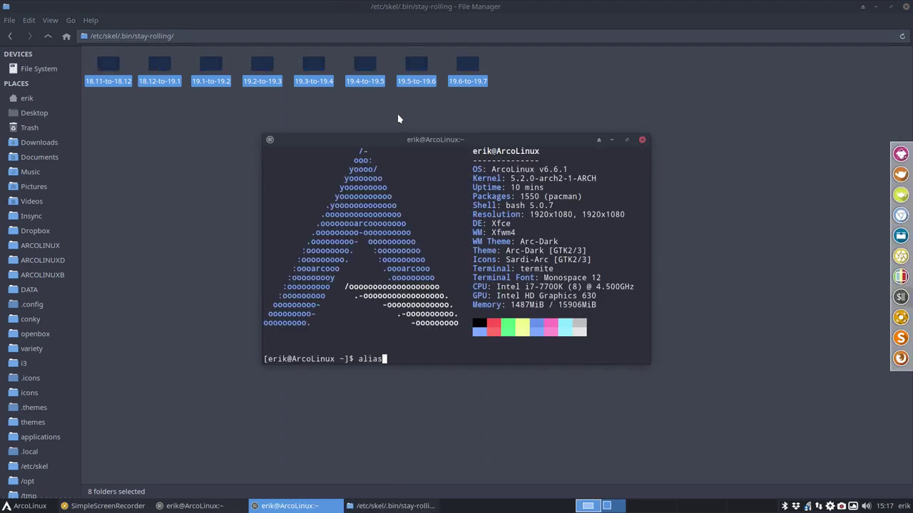
key("Return")
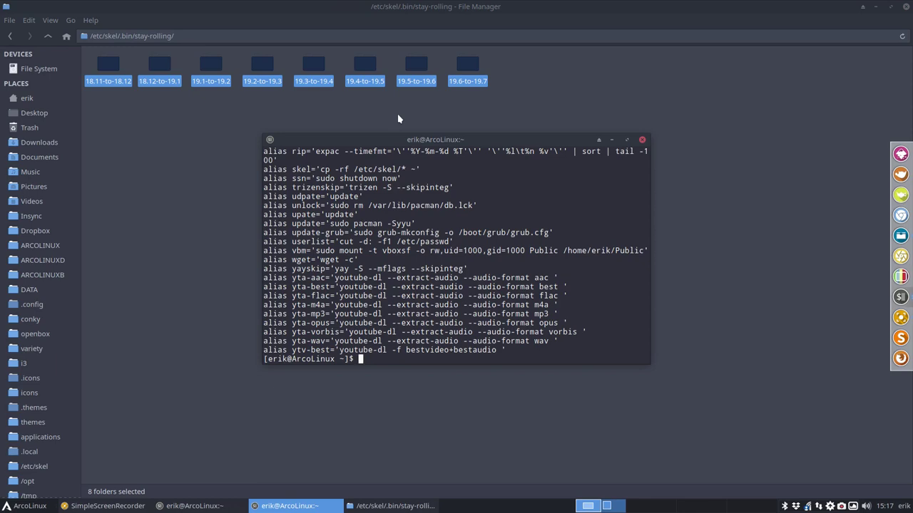
scroll(366, 179, "up", 5)
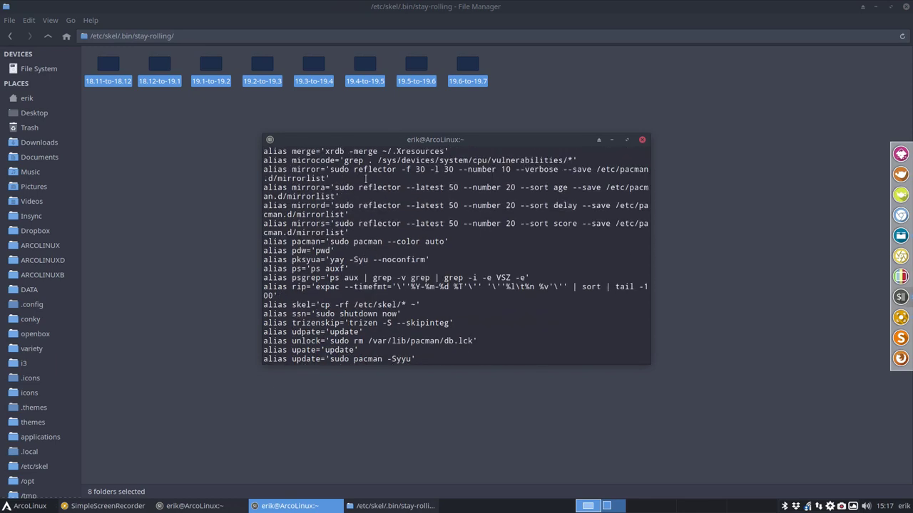
scroll(367, 179, "up", 5)
scroll(367, 179, "up", 5)
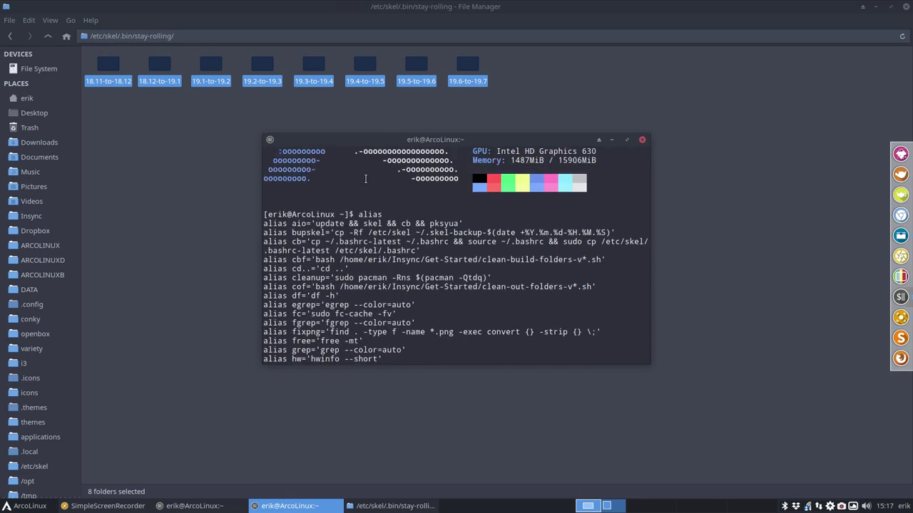
scroll(366, 179, "down", 5)
scroll(365, 178, "down", 1)
scroll(366, 179, "down", 2)
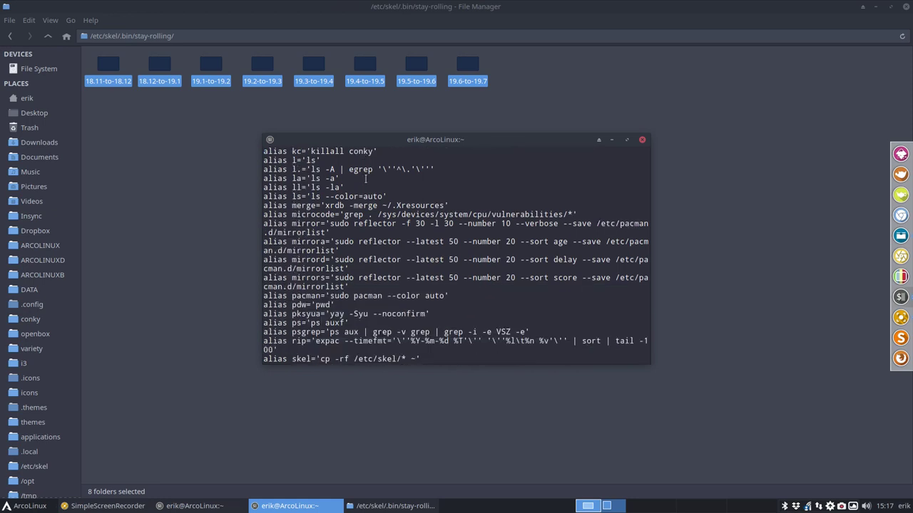
scroll(366, 179, "down", 1)
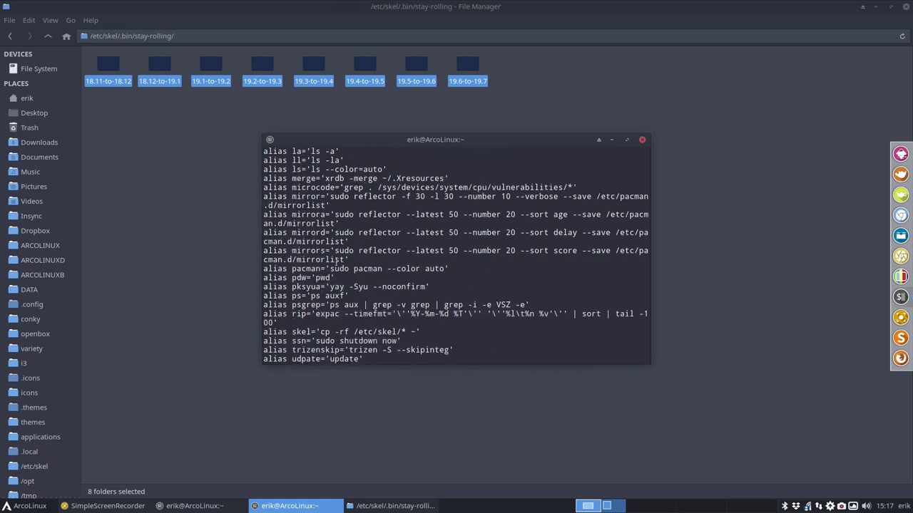
scroll(336, 261, "down", 1)
Inspect the skel alias's cp from /etc/skel, run skel, and close the terminal.
double_click(305, 305)
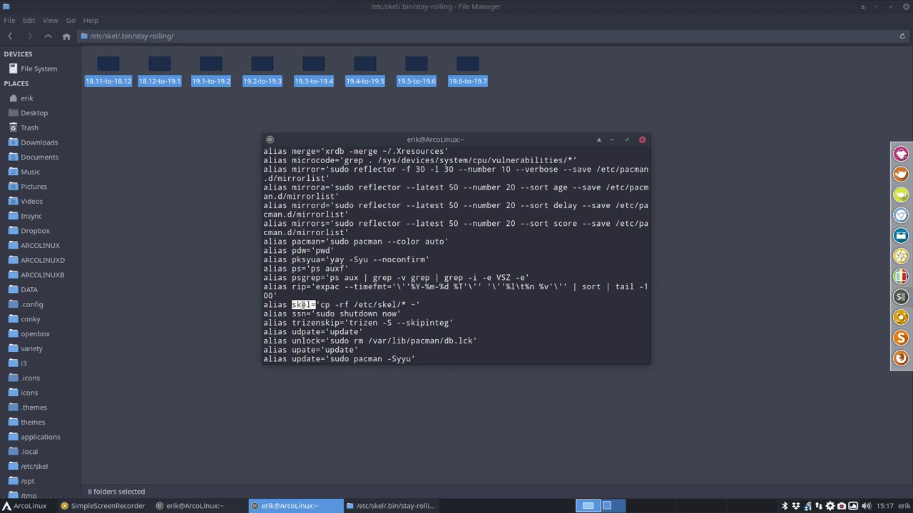
double_click(325, 304)
left_click_drag(362, 305, 406, 304)
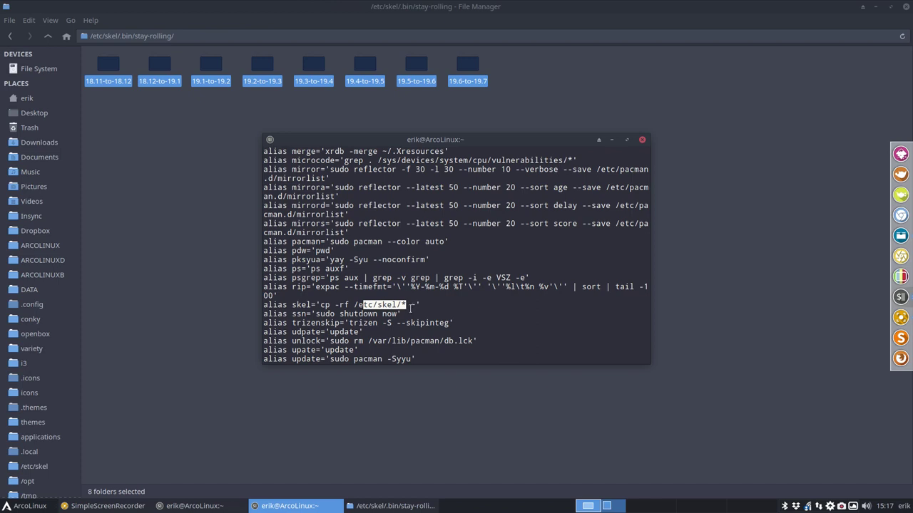
left_click(412, 308)
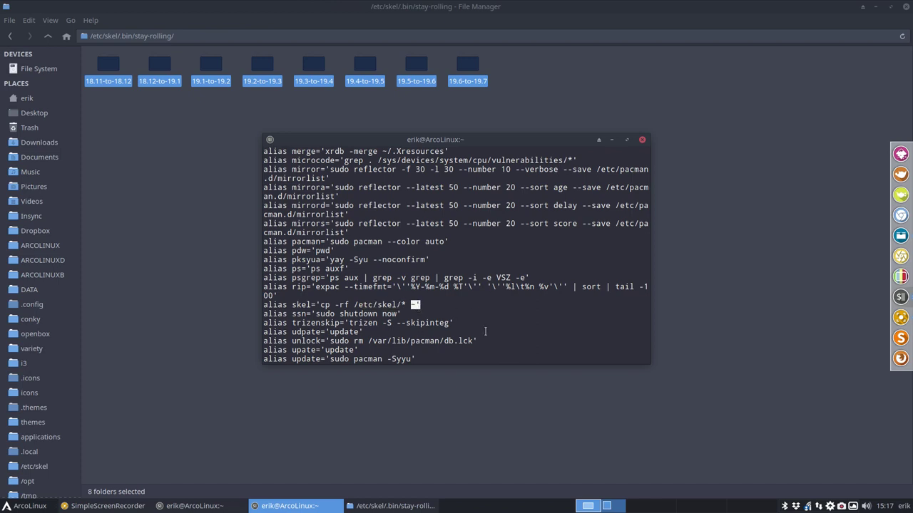
type("skel")
key("Return")
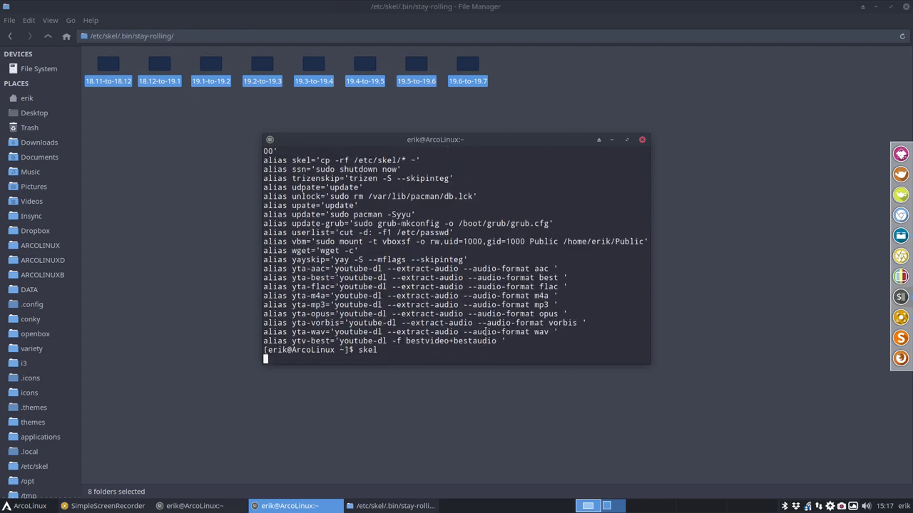
left_click(642, 139)
Browse to /home/erik/.bin/stay-rolling.
left_click_drag(127, 129, 553, 71)
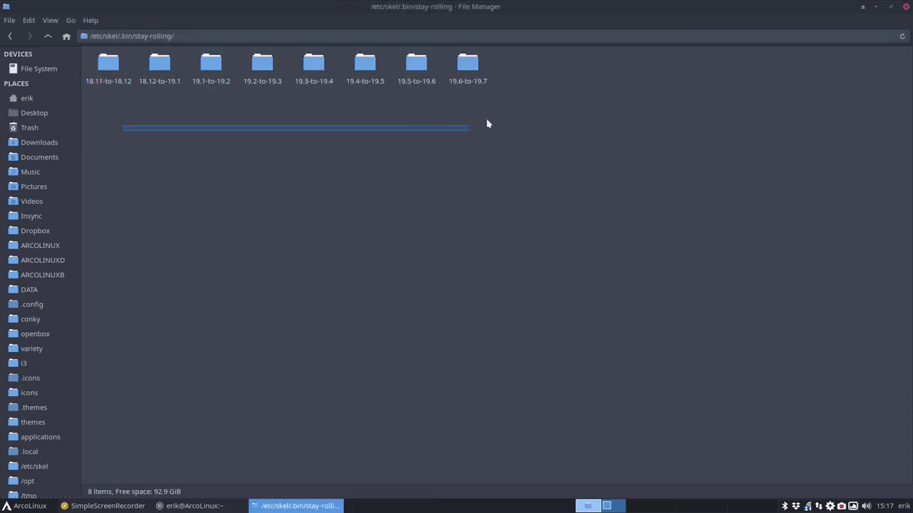
left_click(27, 98)
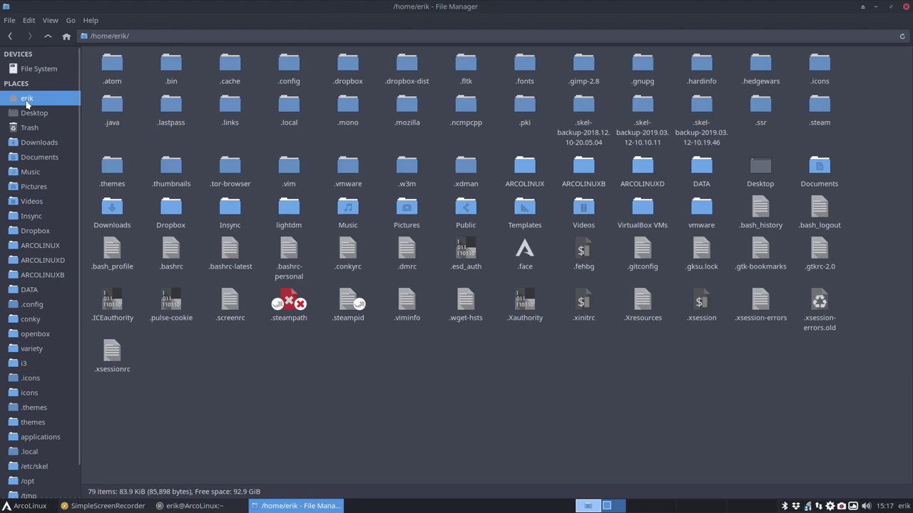
double_click(166, 64)
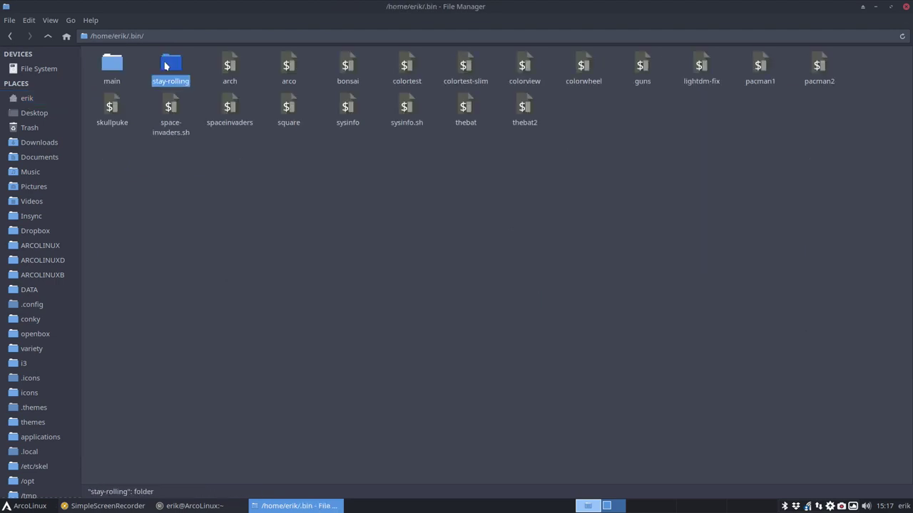
double_click(165, 65)
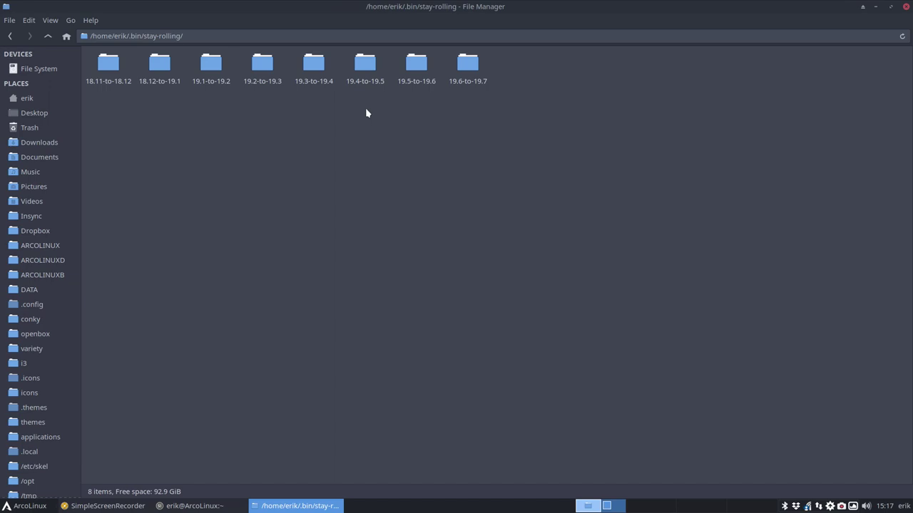
Confirm neofetch still reports v6.6.1, then open the 19.4-to-19.5 folder.
key("ctrl+alt+Return")
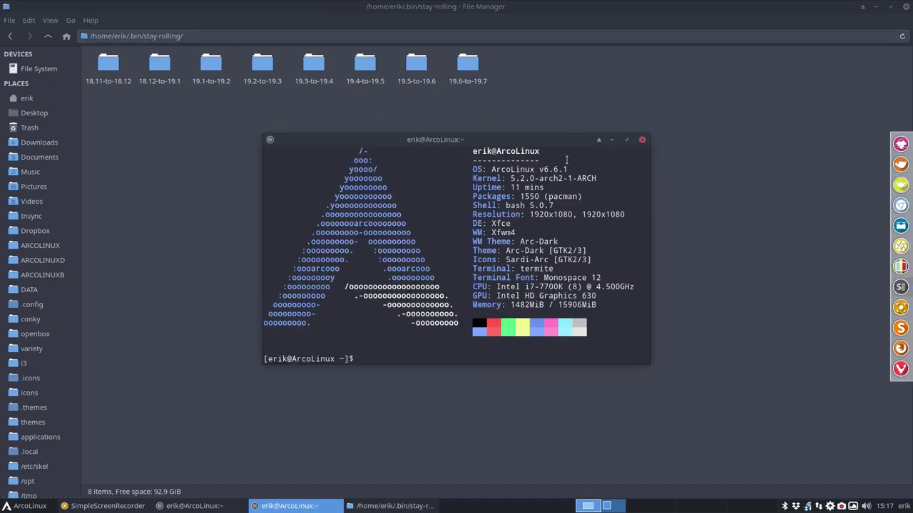
left_click_drag(568, 169, 544, 169)
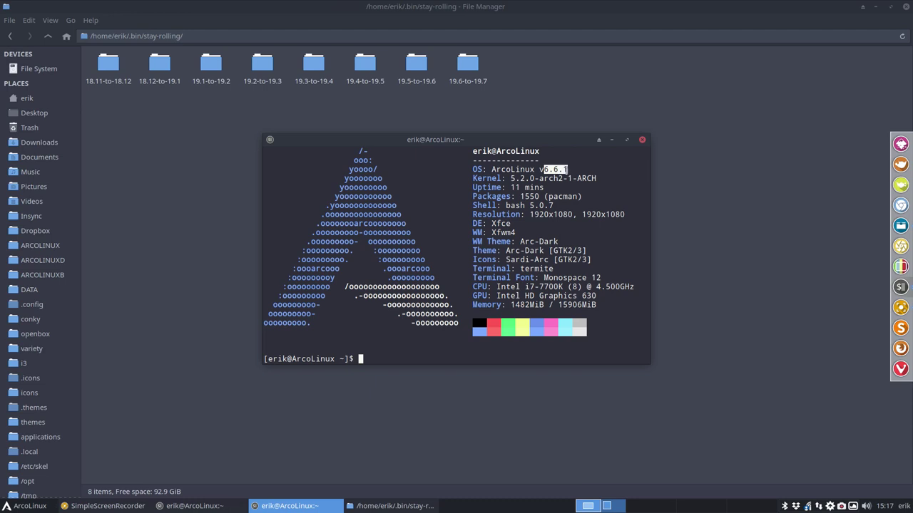
left_click(640, 140)
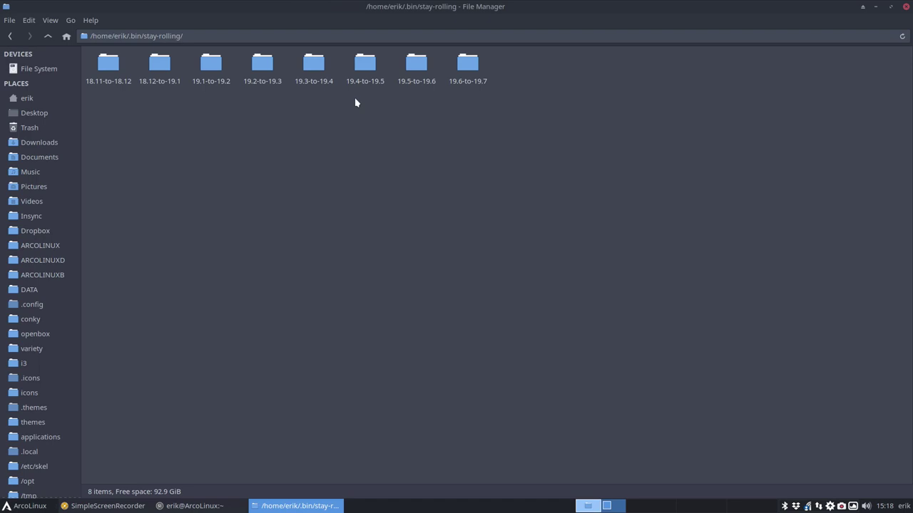
double_click(364, 66)
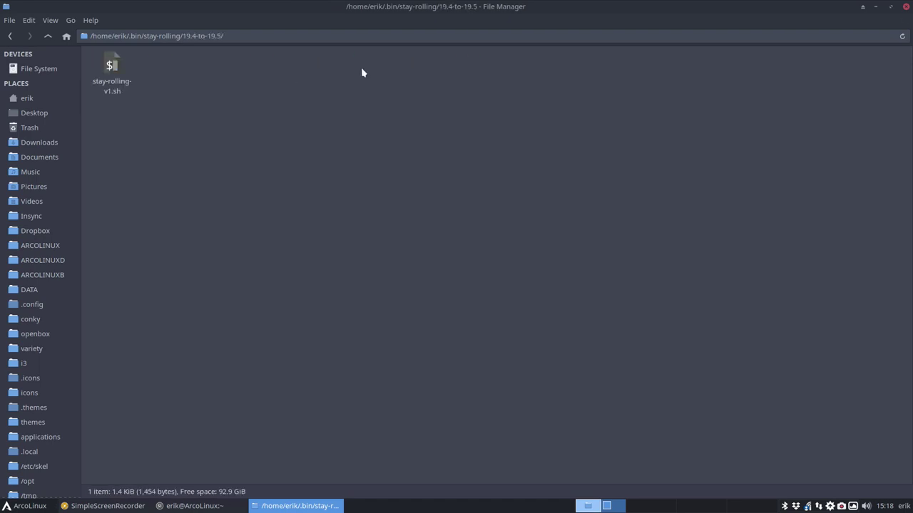
Review the 19.4-to-19.5 script's sed line showing 19.04.4 in Atom, then close it.
double_click(111, 67)
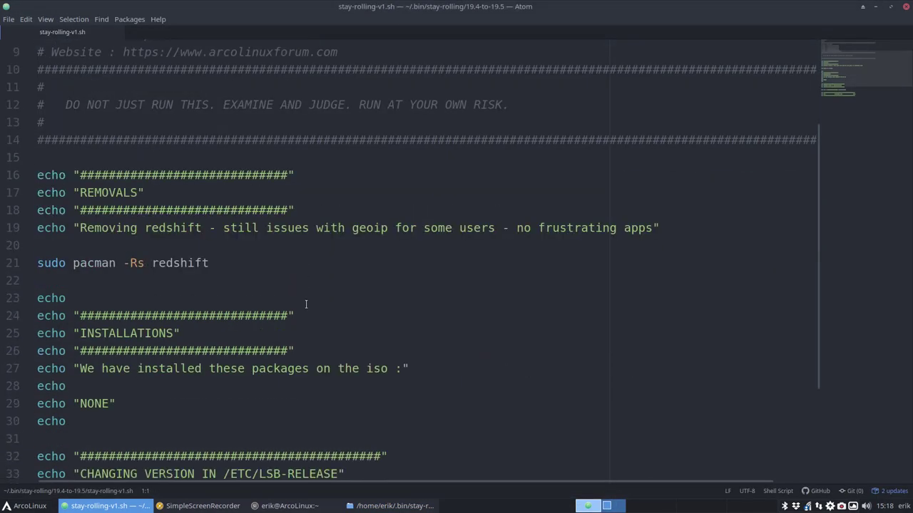
scroll(306, 305, "down", 3)
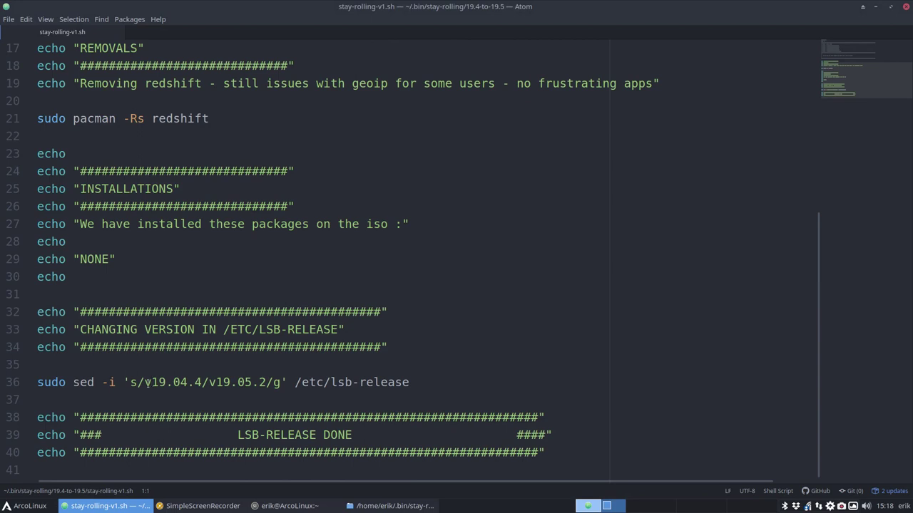
left_click_drag(151, 382, 265, 382)
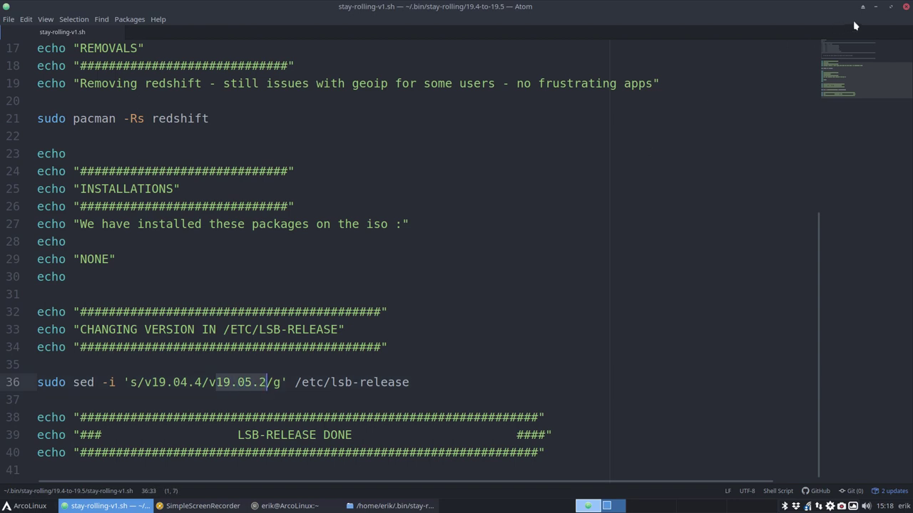
left_click(907, 8)
Inspect line 45's 19.07.9 sed command in the 19.6-to-19.7 script, then close Atom.
left_click(48, 37)
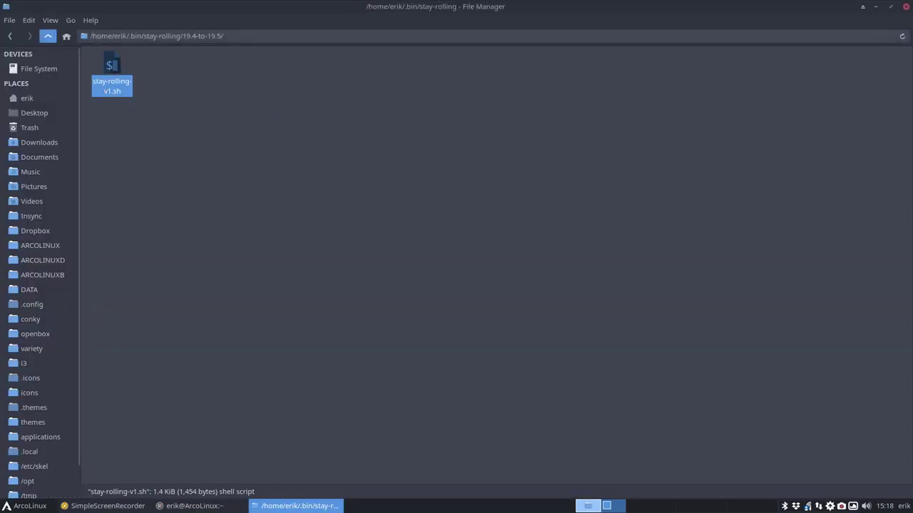
double_click(468, 71)
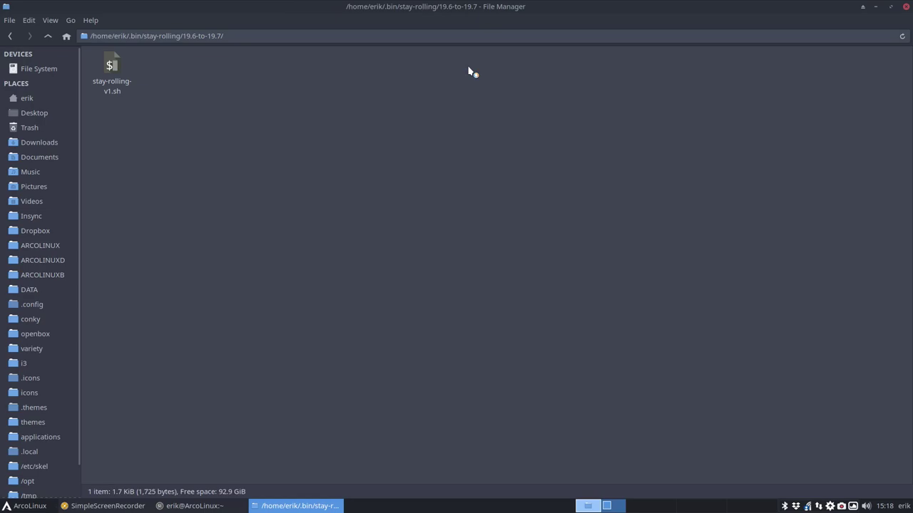
left_click(115, 80)
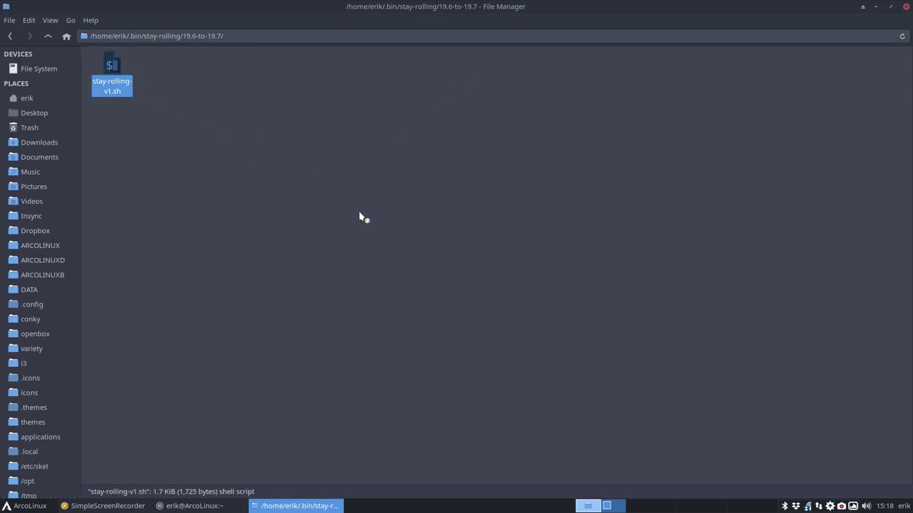
scroll(373, 371, "down", 2)
scroll(374, 370, "down", 5)
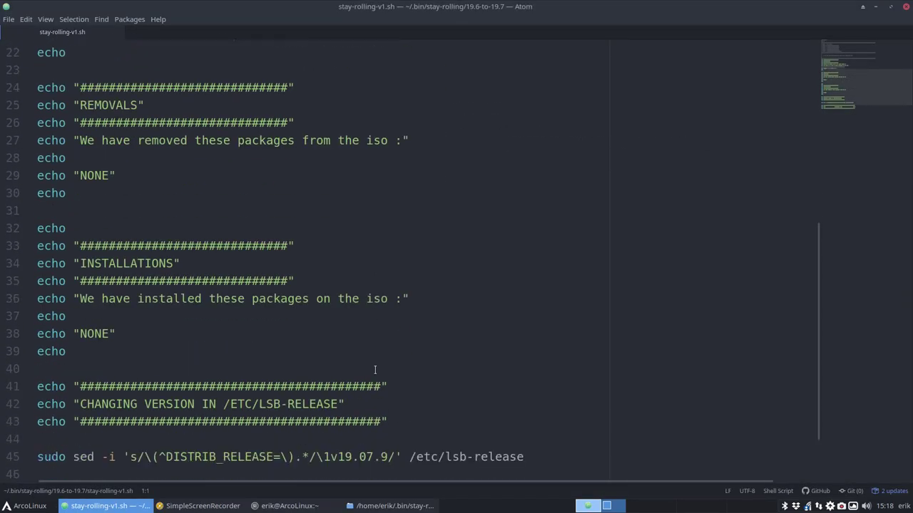
scroll(374, 370, "down", 2)
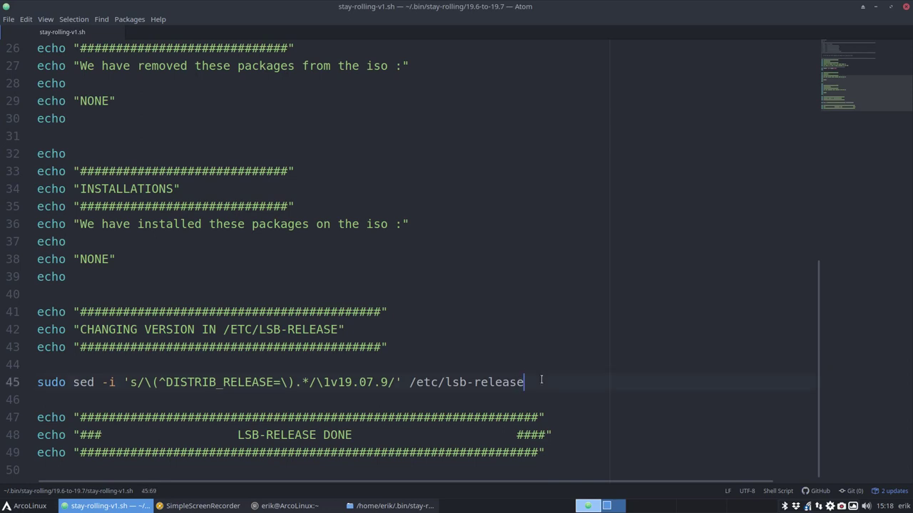
left_click_drag(538, 378, 40, 382)
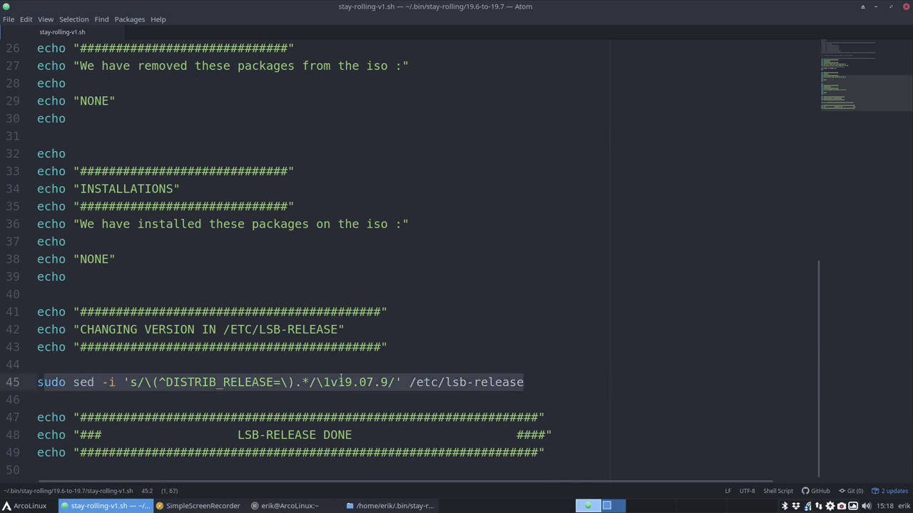
left_click_drag(338, 382, 387, 382)
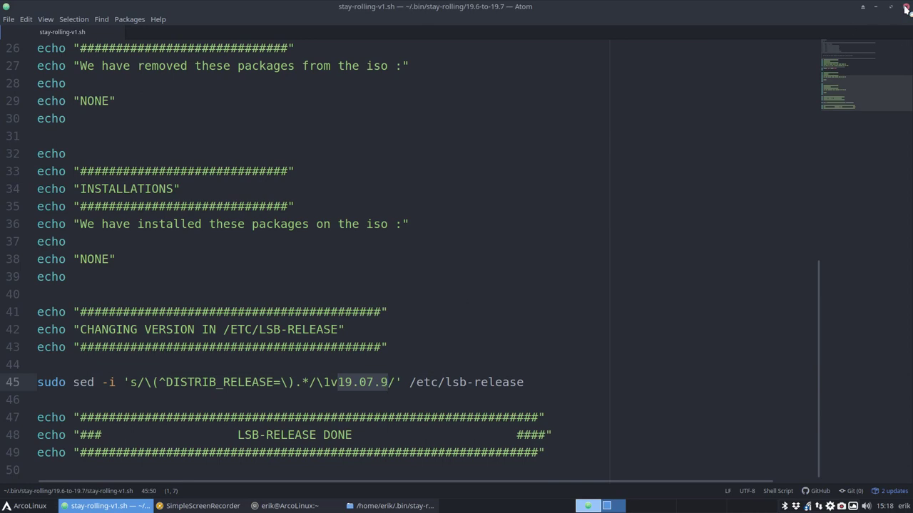
left_click(308, 383)
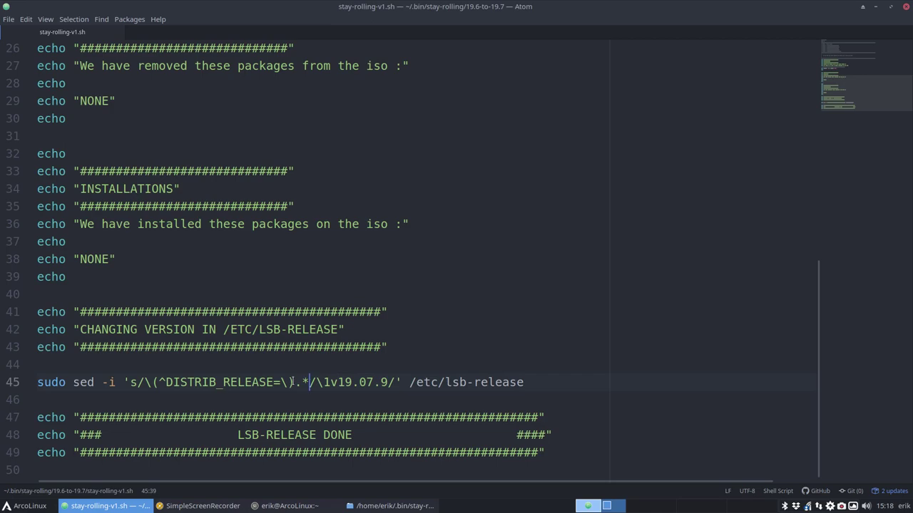
left_click(905, 7)
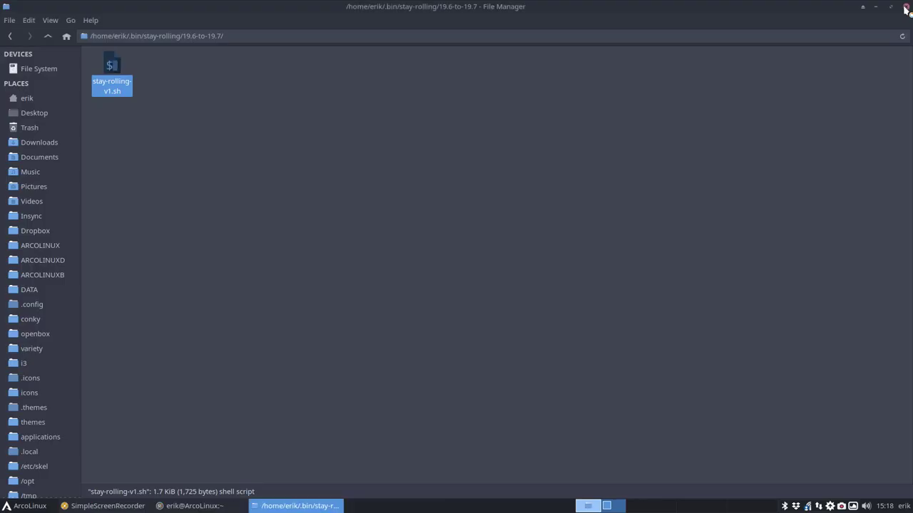
Return to the stay-rolling folders, view the last login history, and close that terminal.
left_click(48, 36)
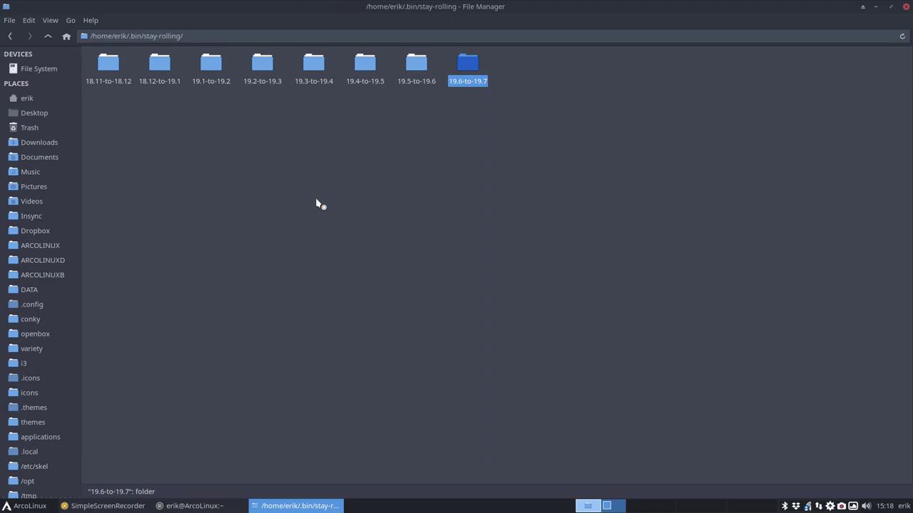
type("last")
key("Return")
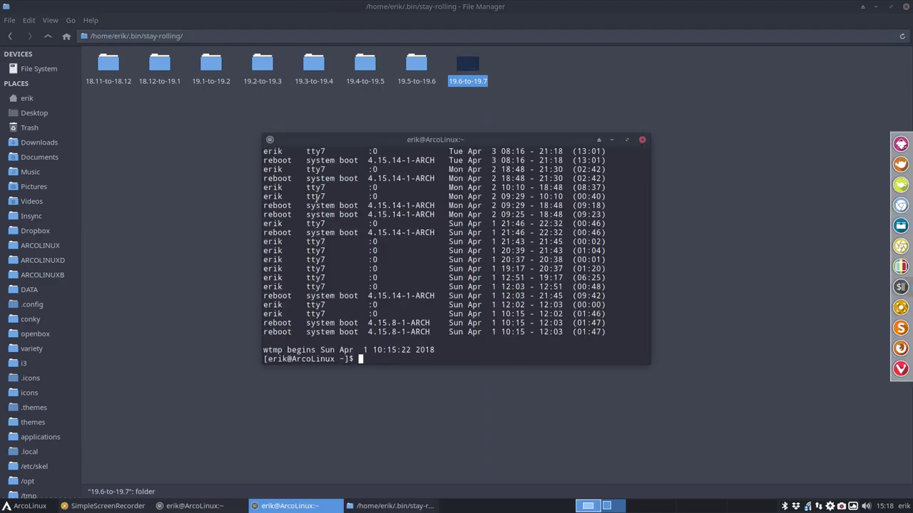
scroll(419, 186, "up", 5)
scroll(442, 236, "up", 5)
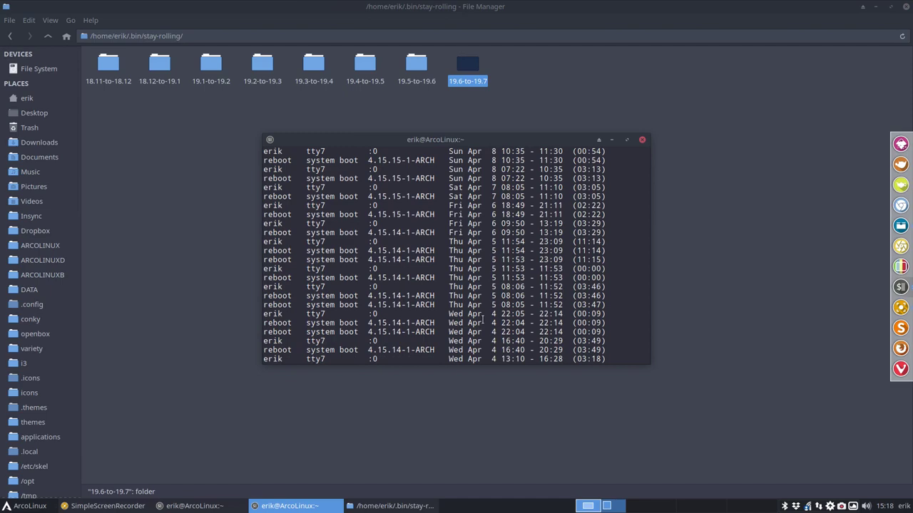
scroll(463, 285, "up", 5)
scroll(483, 318, "up", 5)
scroll(483, 319, "up", 5)
scroll(482, 319, "up", 5)
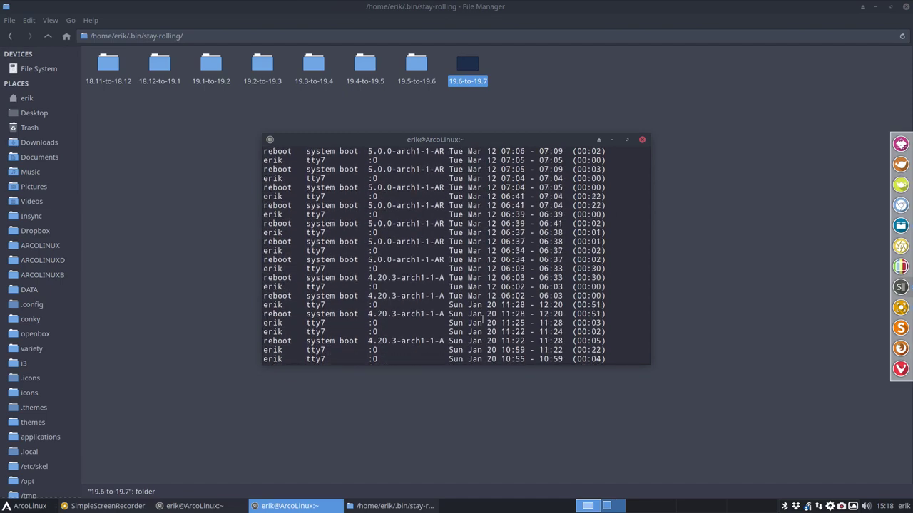
scroll(482, 319, "up", 5)
scroll(483, 319, "up", 5)
scroll(482, 319, "up", 5)
scroll(482, 318, "up", 5)
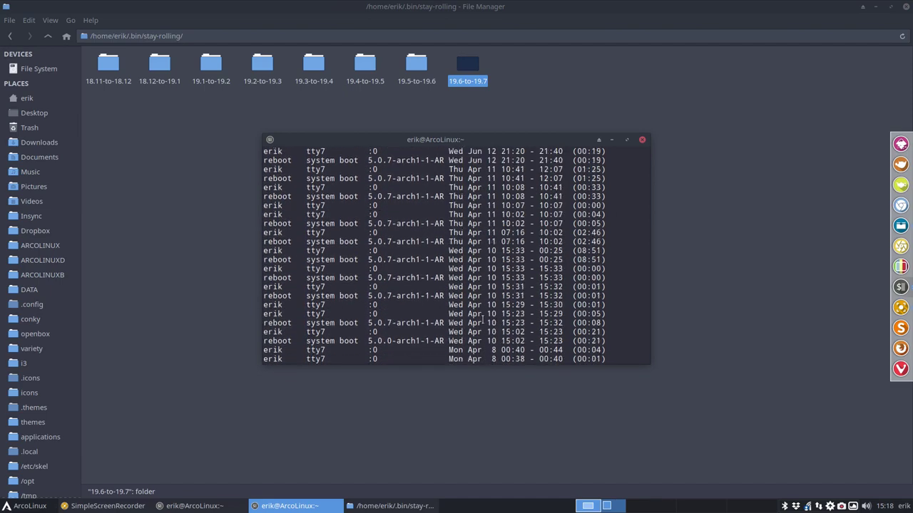
scroll(483, 320, "up", 5)
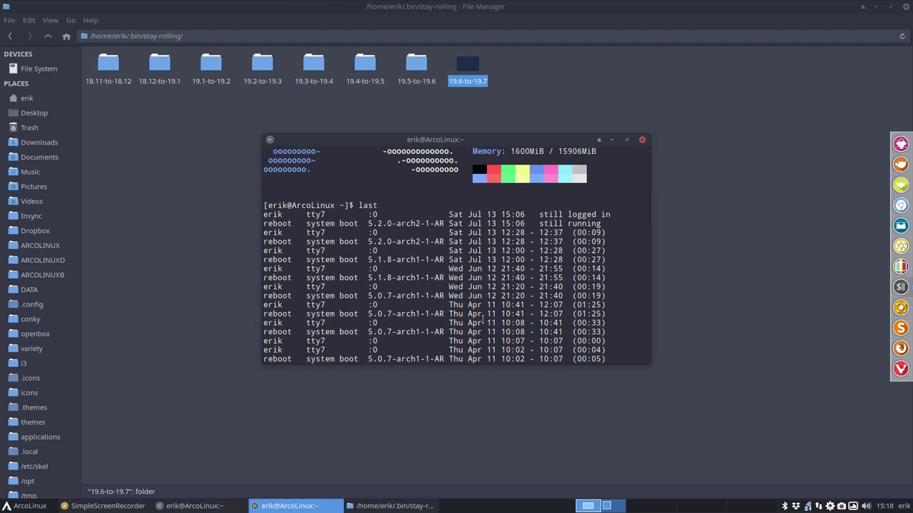
scroll(482, 320, "down", 5)
scroll(483, 320, "down", 5)
scroll(483, 320, "down", 5)
scroll(483, 320, "down", 5)
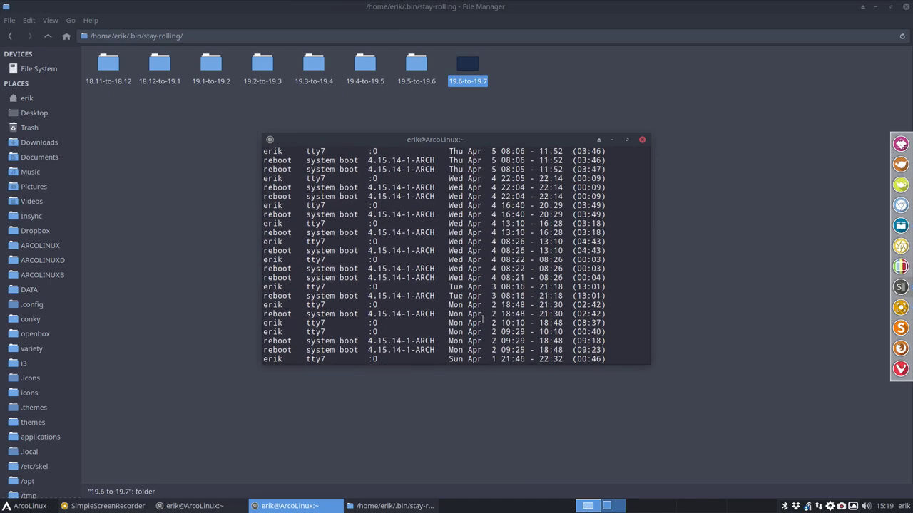
scroll(483, 320, "down", 3)
scroll(483, 320, "down", 2)
scroll(483, 320, "up", 5)
scroll(483, 320, "up", 5)
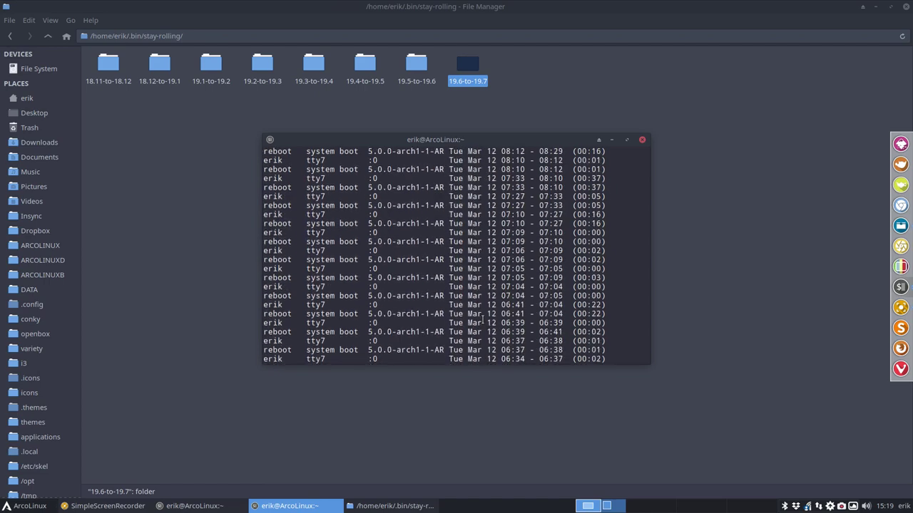
scroll(483, 320, "up", 5)
scroll(483, 320, "up", 5)
scroll(483, 320, "up", 5)
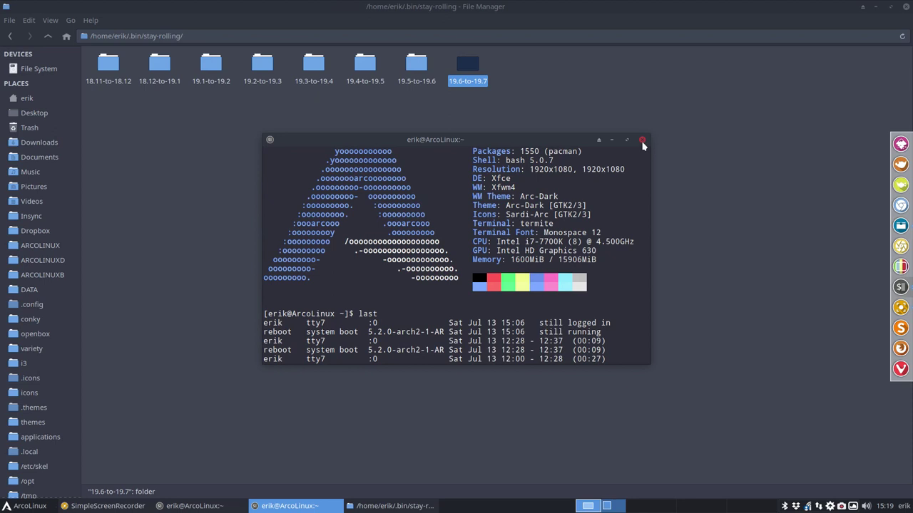
left_click(642, 141)
Open a terminal inside the 19.3-to-19.4 folder.
left_click(312, 71)
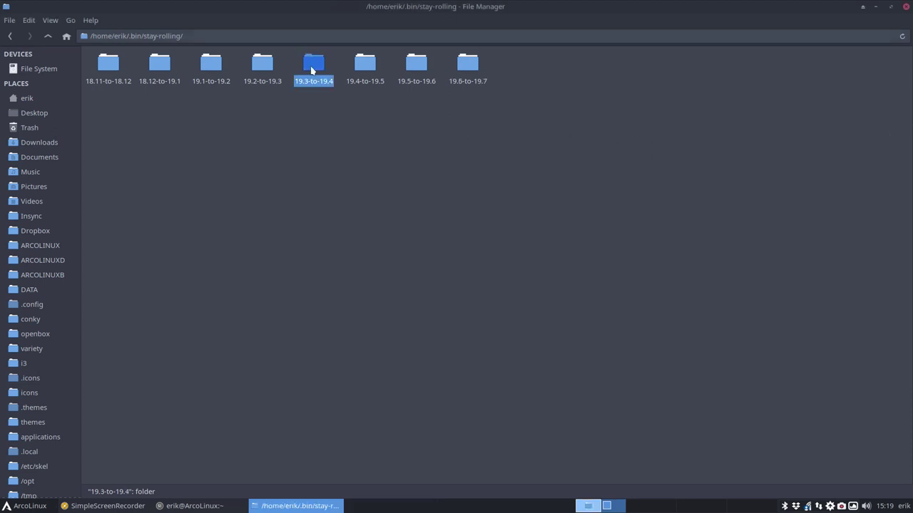
left_click(362, 64)
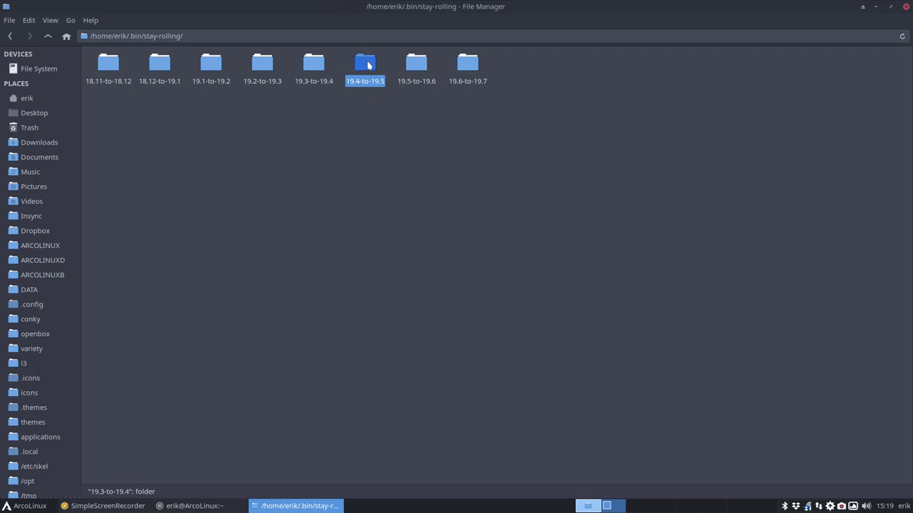
double_click(314, 69)
right_click(243, 154)
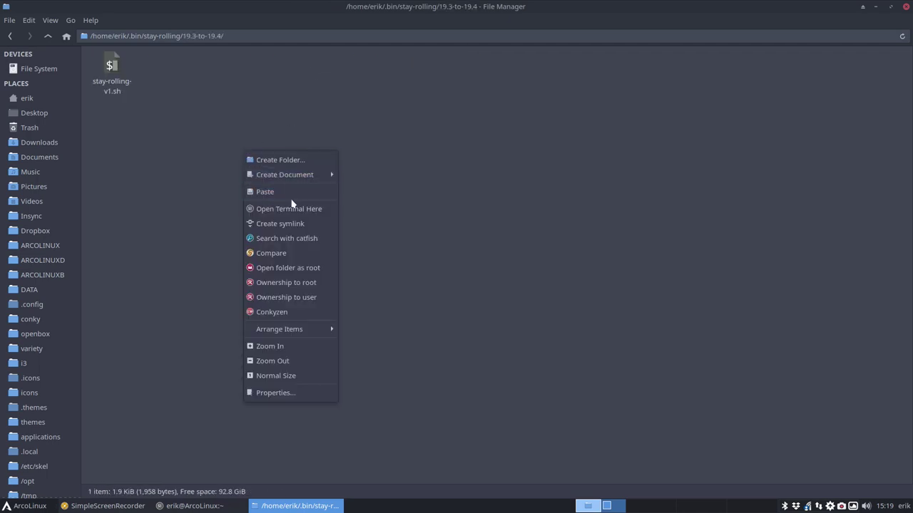
left_click(304, 208)
type("./")
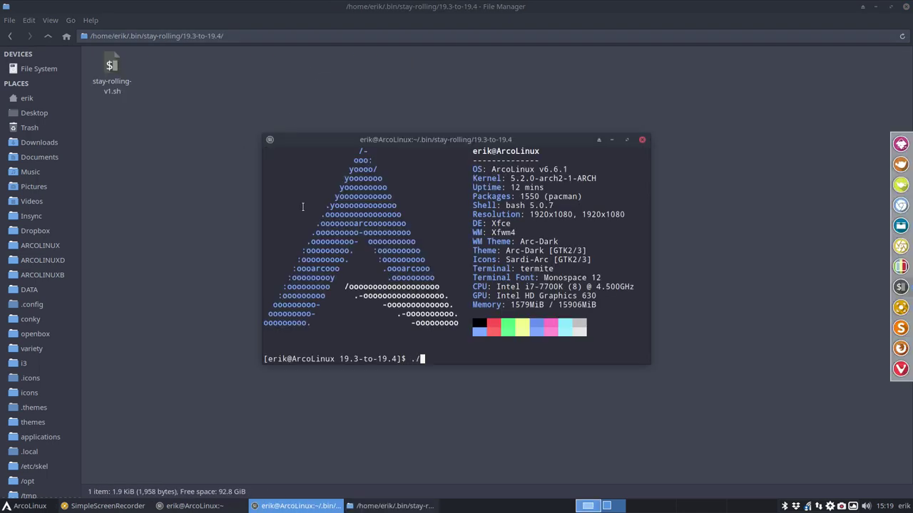
type("stay-rolling-v1.sh")
Run ./stay-rolling-v1.sh with the admin password and confirm reinstalling the Arc themes.
key("Return")
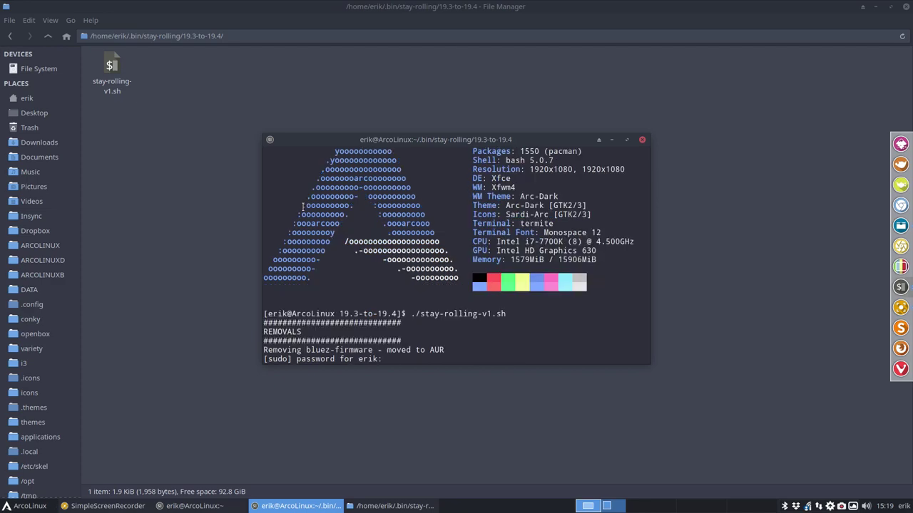
key("Return")
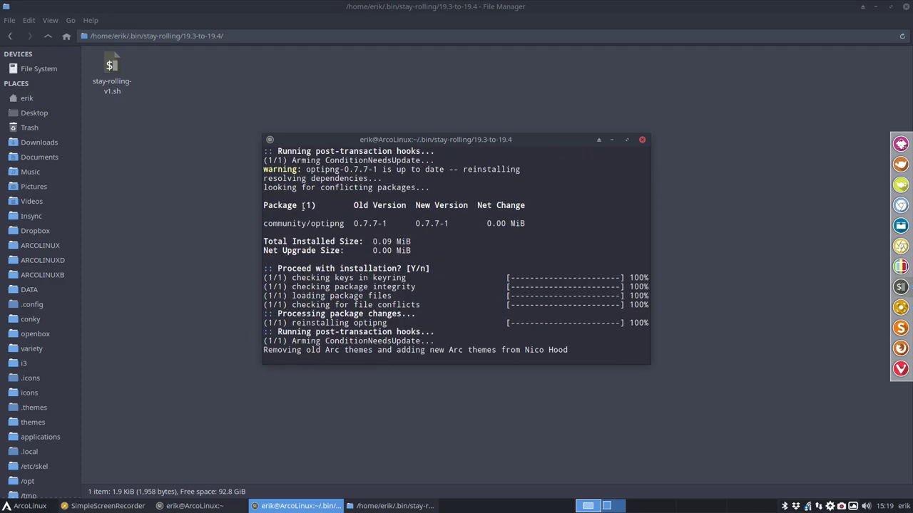
scroll(265, 241, "up", 6)
scroll(265, 242, "up", 7)
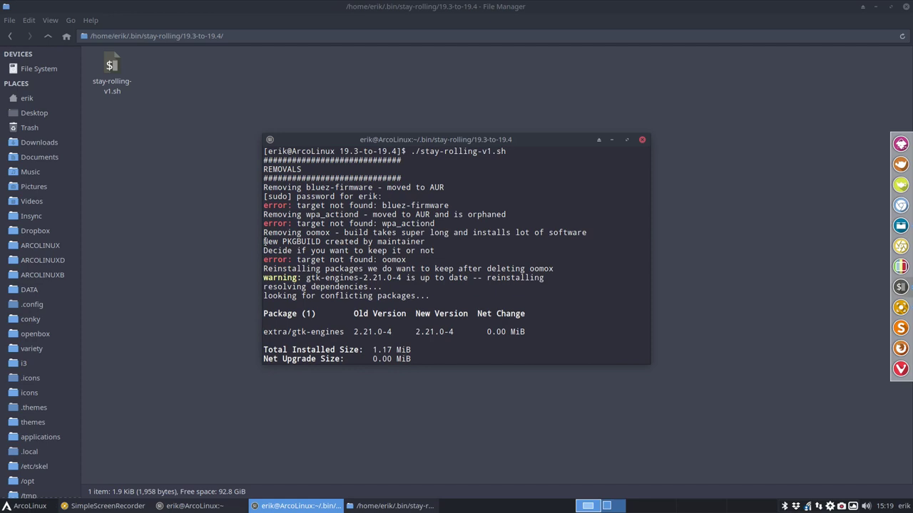
key("Return")
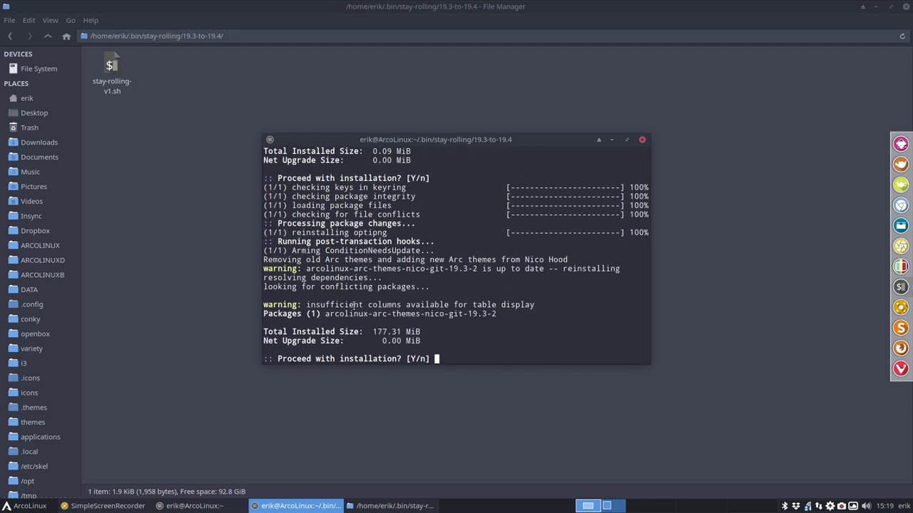
type("y")
key("Return")
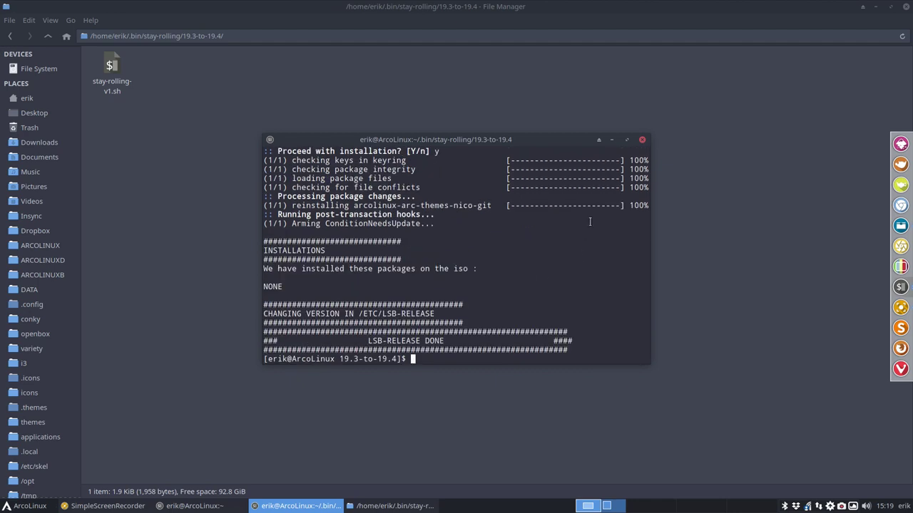
Close the finished terminal and open a new one inside the 19.4-to-19.5 folder.
left_click(641, 139)
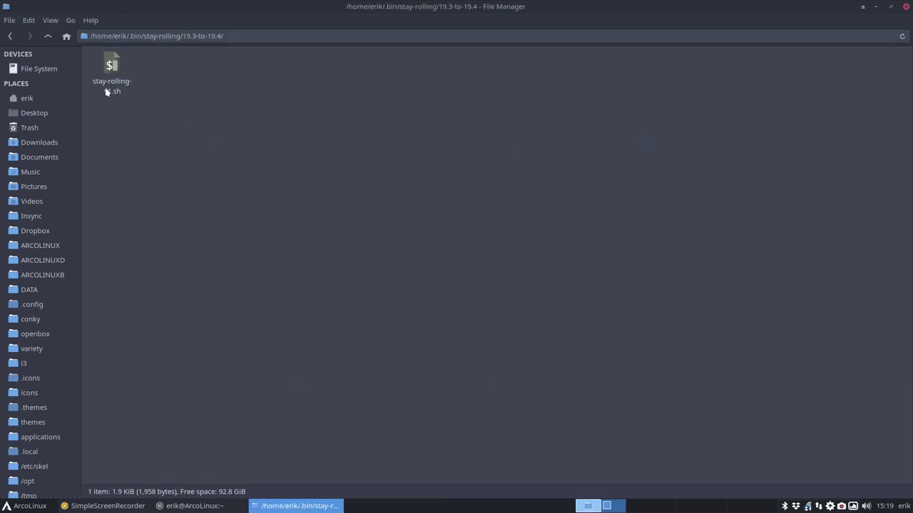
left_click(46, 36)
double_click(364, 66)
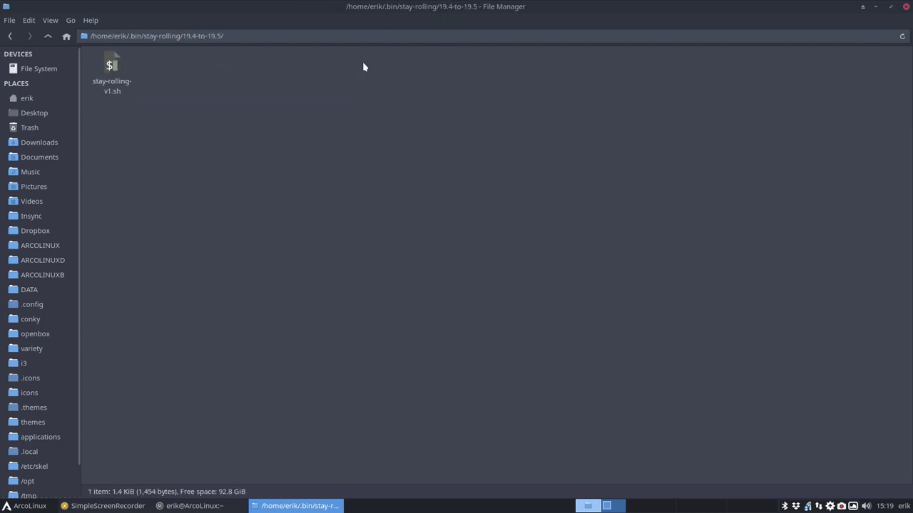
right_click(290, 132)
left_click(350, 187)
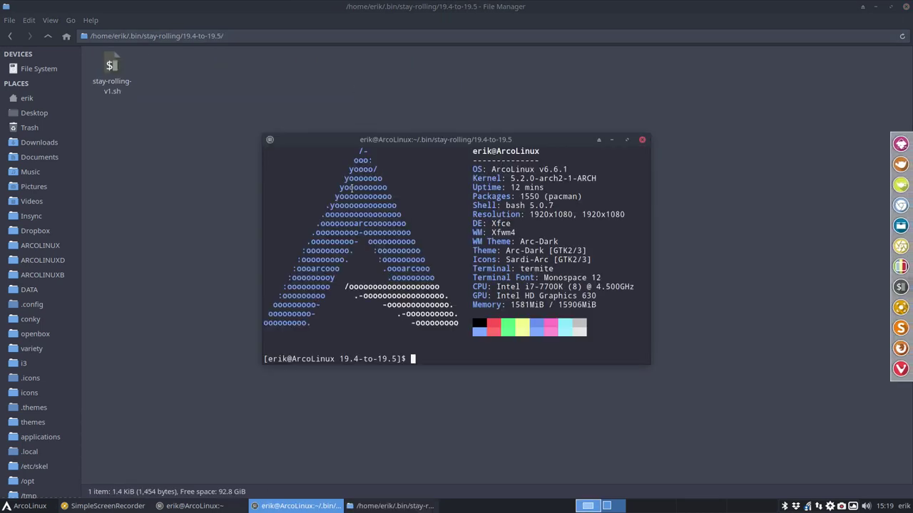
type("./st")
Run ./stay-rolling-v1.sh, enter the password, approve removing redshift and geoclue, then close the terminal.
key("Tab")
key("Return")
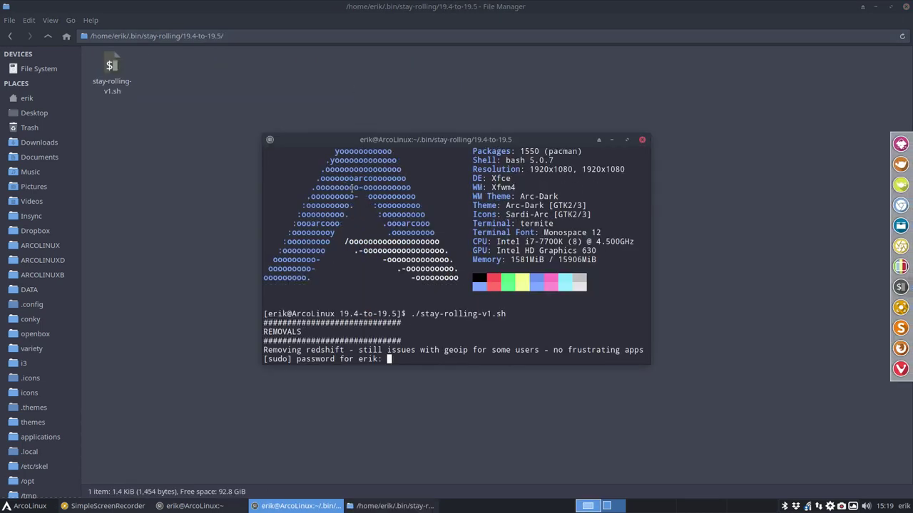
key("Return")
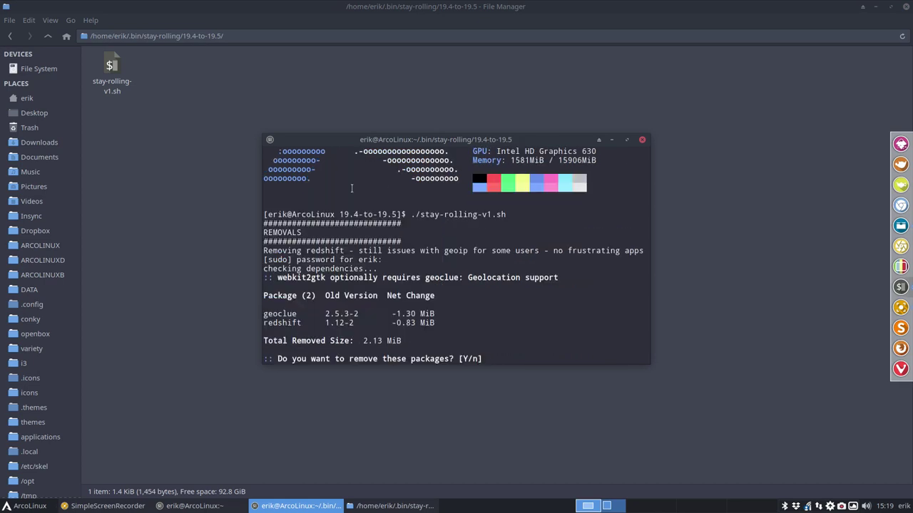
type("y")
key("Return")
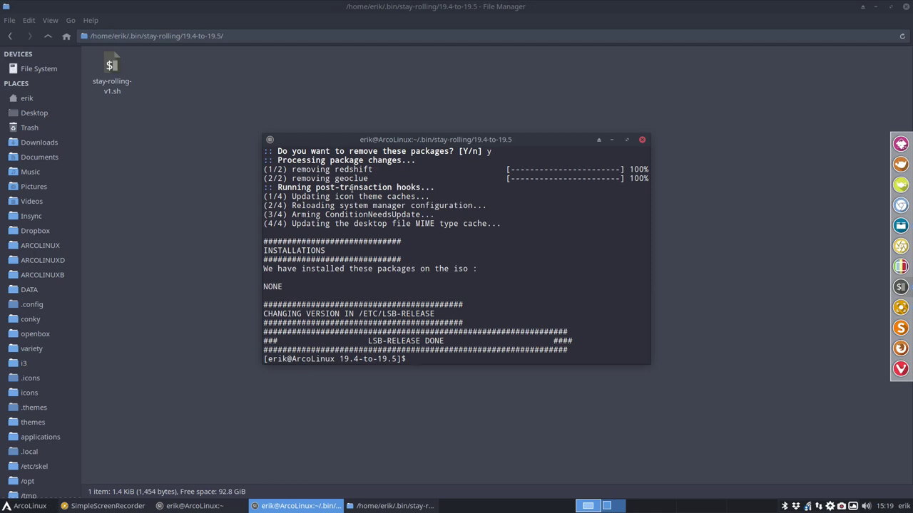
scroll(449, 296, "up", 5)
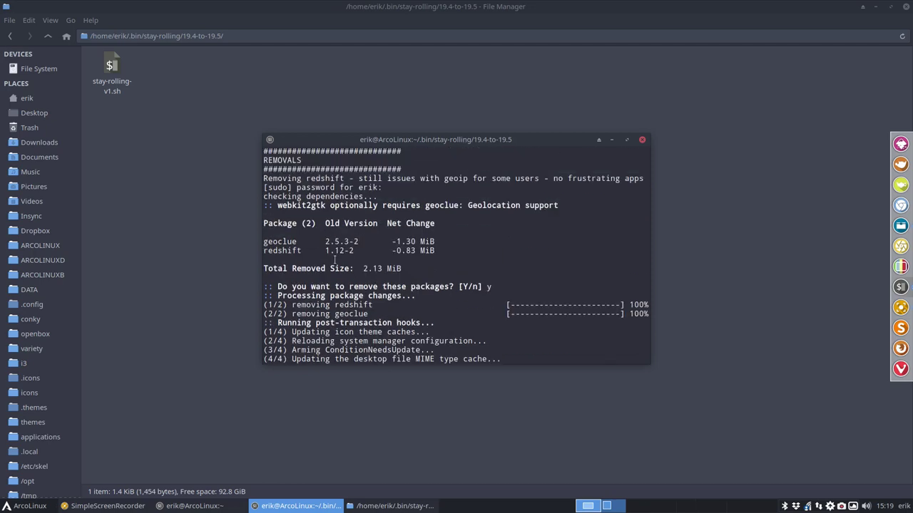
left_click(642, 140)
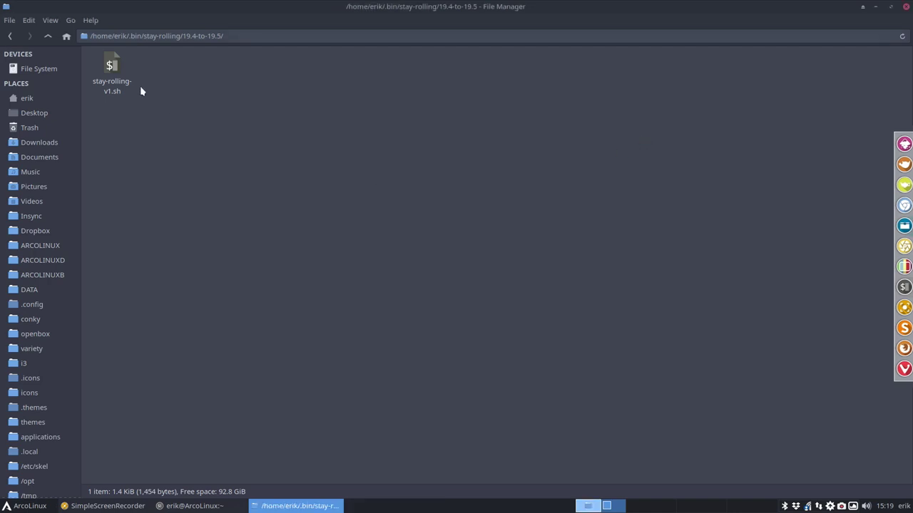
Open the 19.5-to-19.6 folder and delete the symlink created there by accident.
left_click(47, 35)
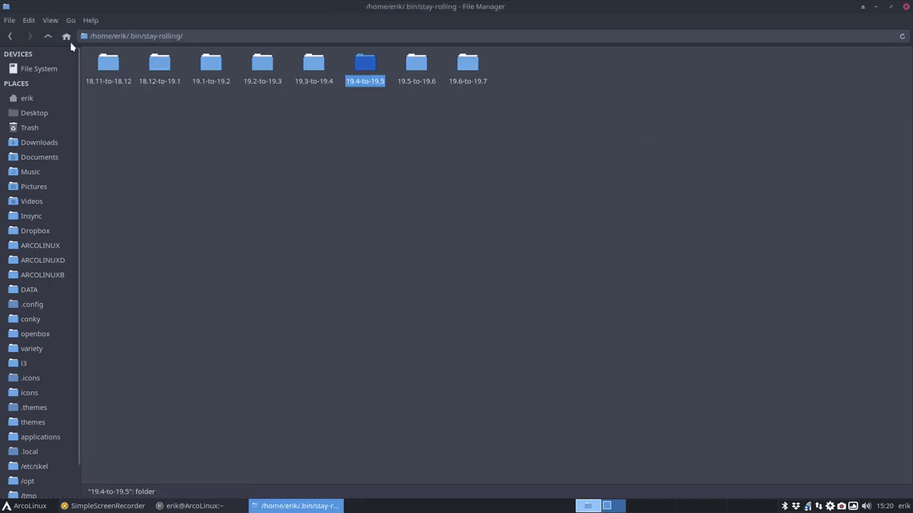
double_click(416, 66)
right_click(250, 149)
left_click(315, 220)
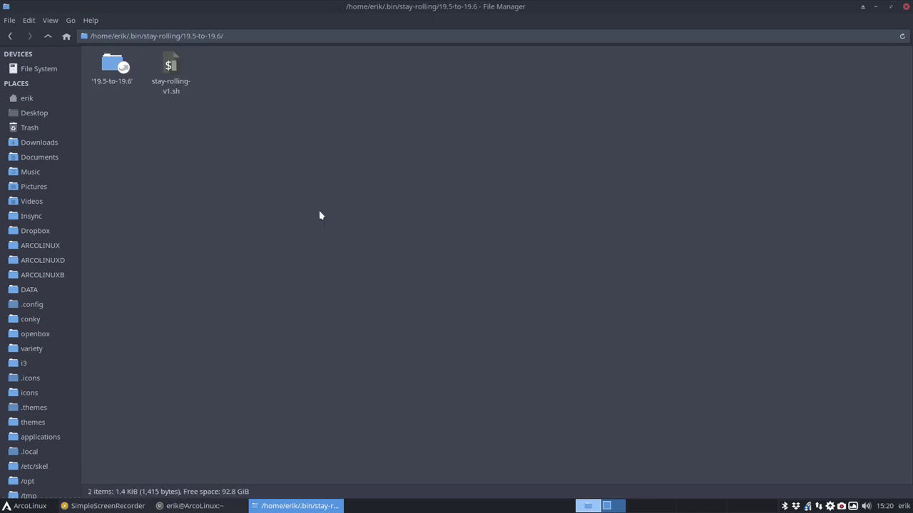
left_click(114, 67)
key("Delete")
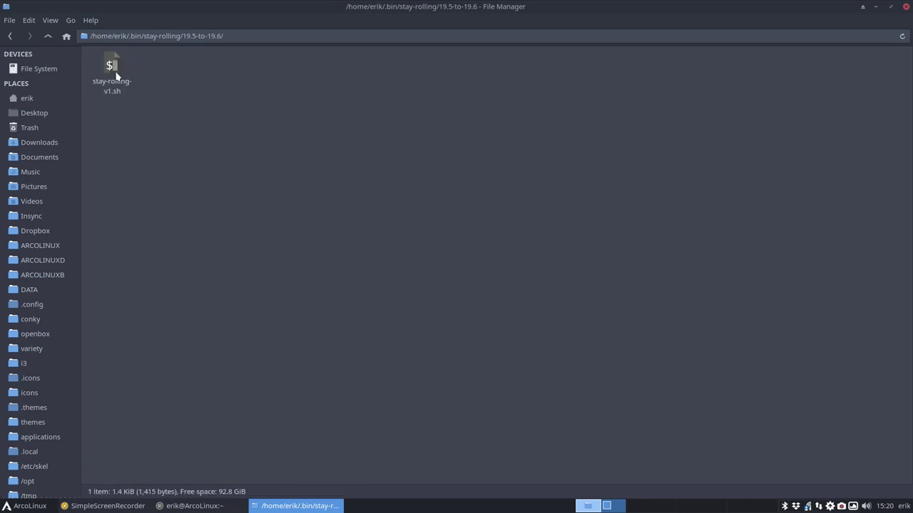
Run ./stay-rolling-v1.sh in a terminal there, entering the sudo password.
right_click(168, 159)
left_click(229, 216)
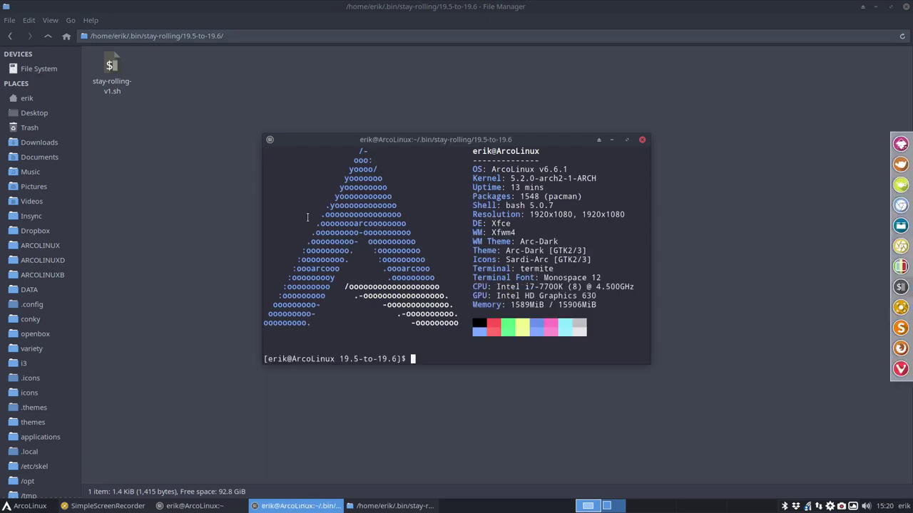
type("./s")
key("Tab")
key("Return")
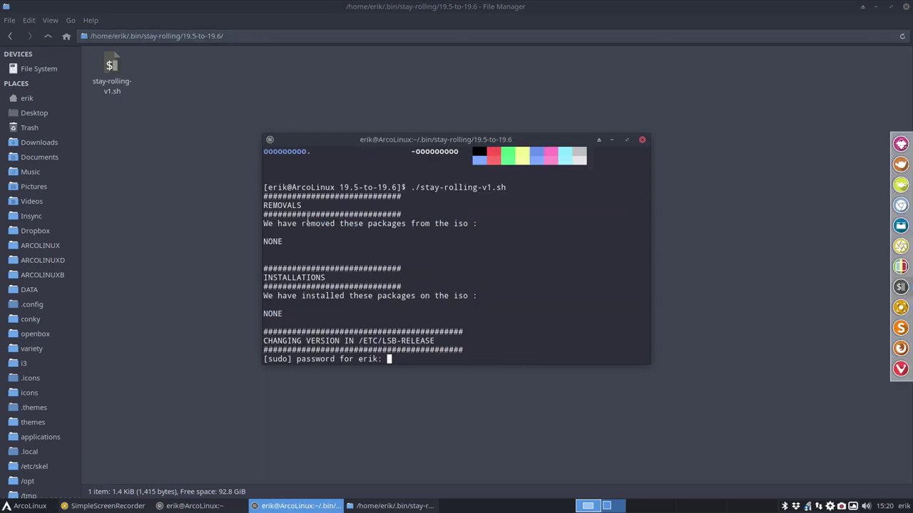
key("Return")
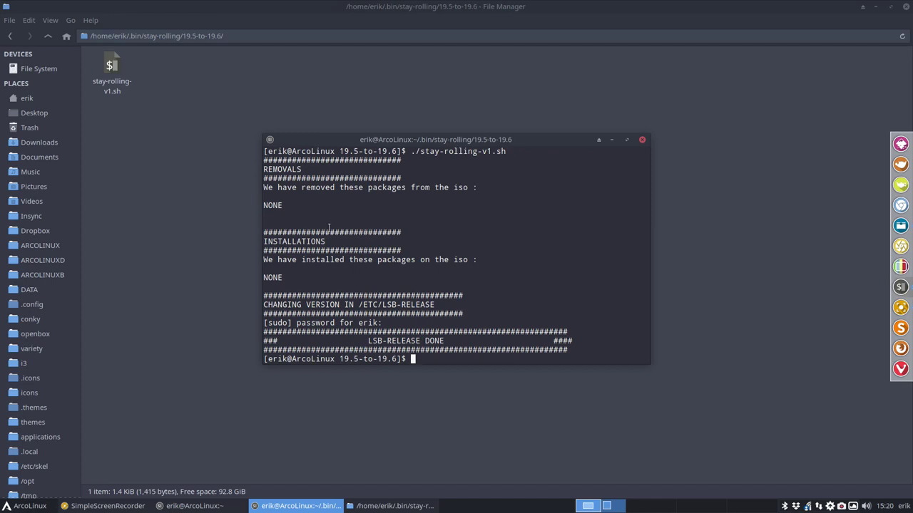
scroll(329, 227, "up", 3)
Open the 19.5-to-19.6 stay-rolling-v1.sh in Atom to read its v19.06.1 sed line.
left_click(137, 78)
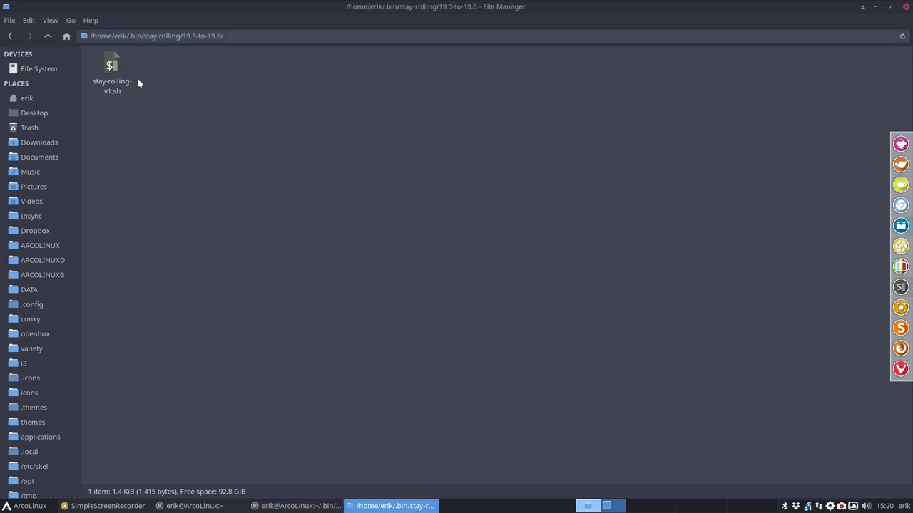
left_click(112, 71)
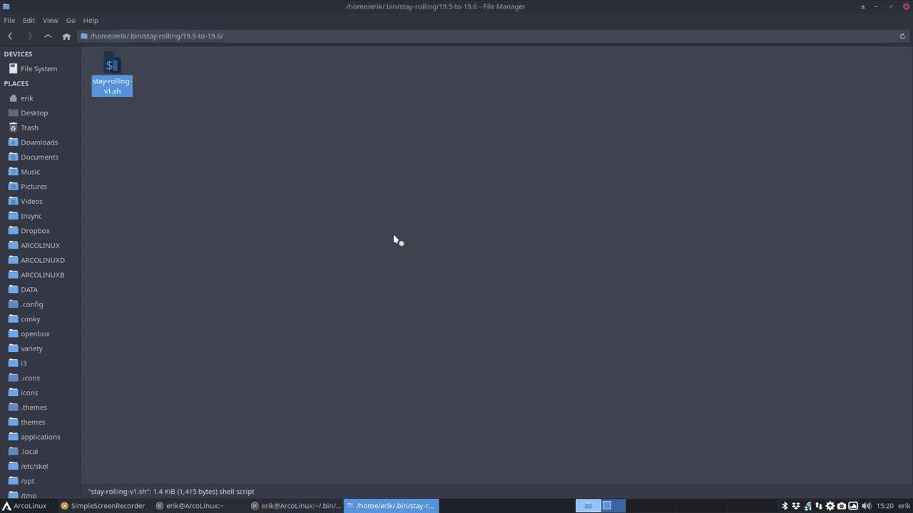
scroll(393, 234, "down", 2)
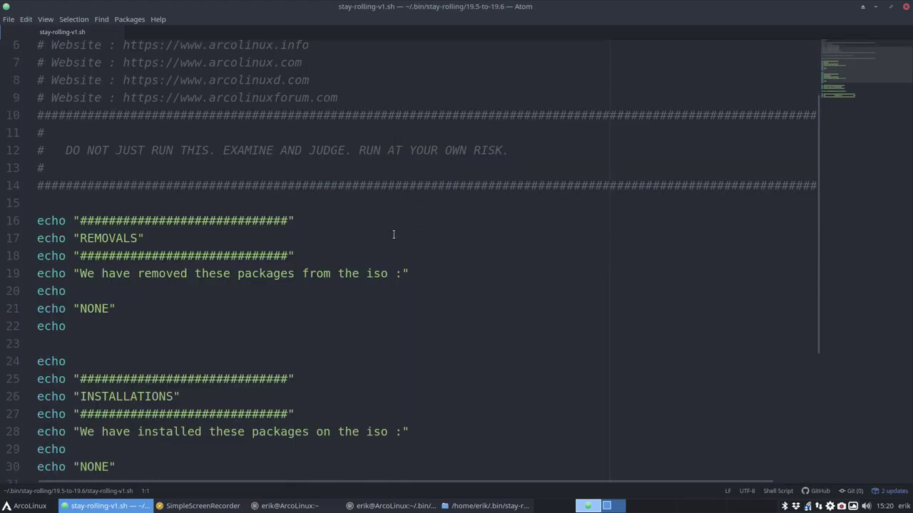
scroll(97, 174, "down", 1)
scroll(93, 252, "down", 2)
scroll(95, 251, "down", 2)
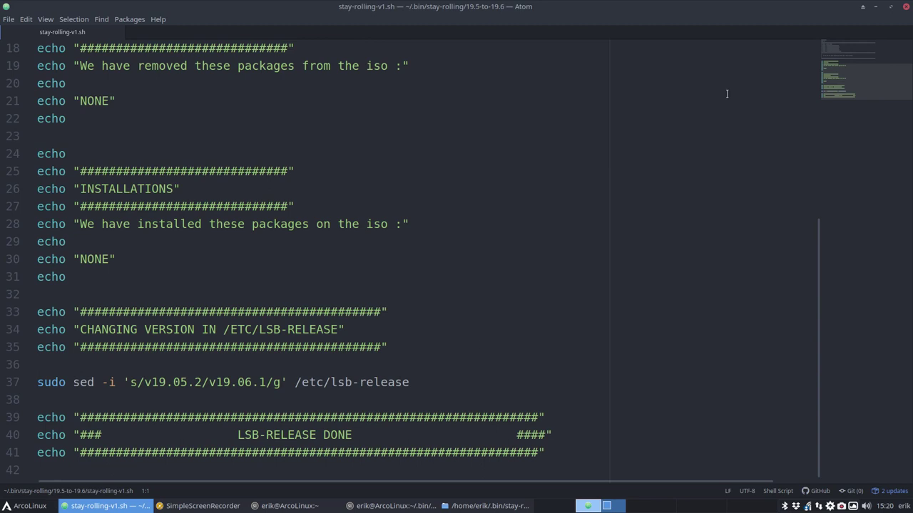
Close Atom, then run ./stay-rolling-v1.sh from 19.6-to-19.7 with the sudo password.
left_click(904, 6)
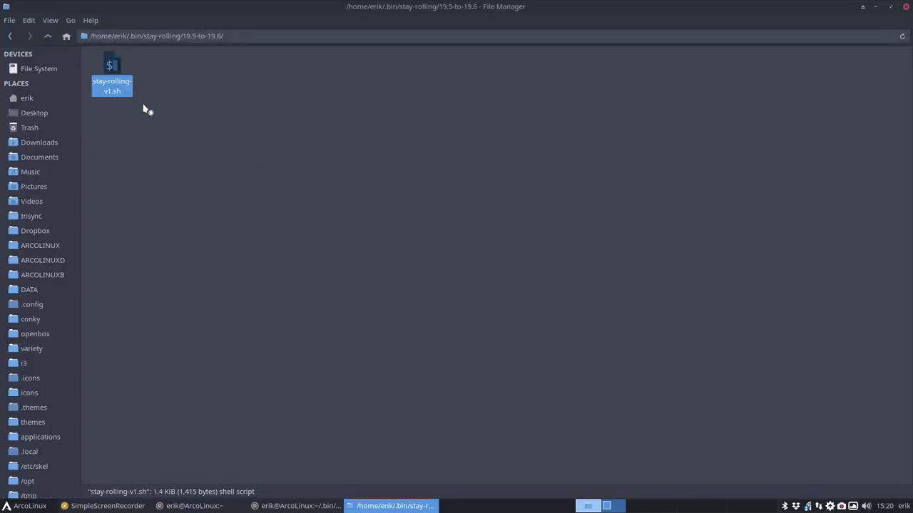
left_click(48, 36)
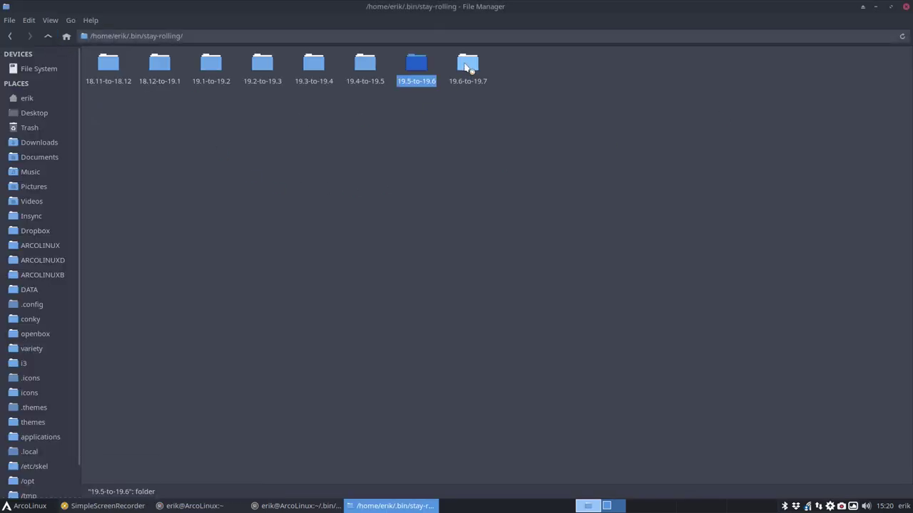
double_click(468, 67)
right_click(239, 134)
left_click(291, 199)
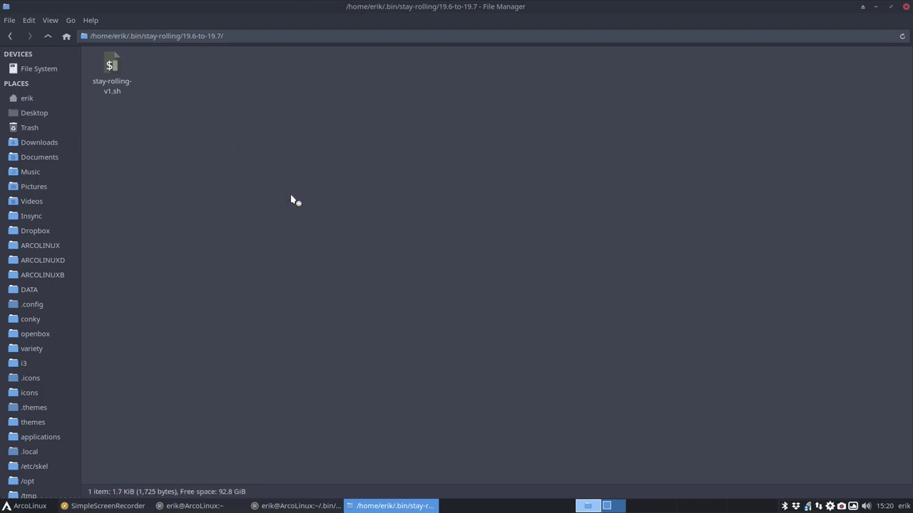
type("./")
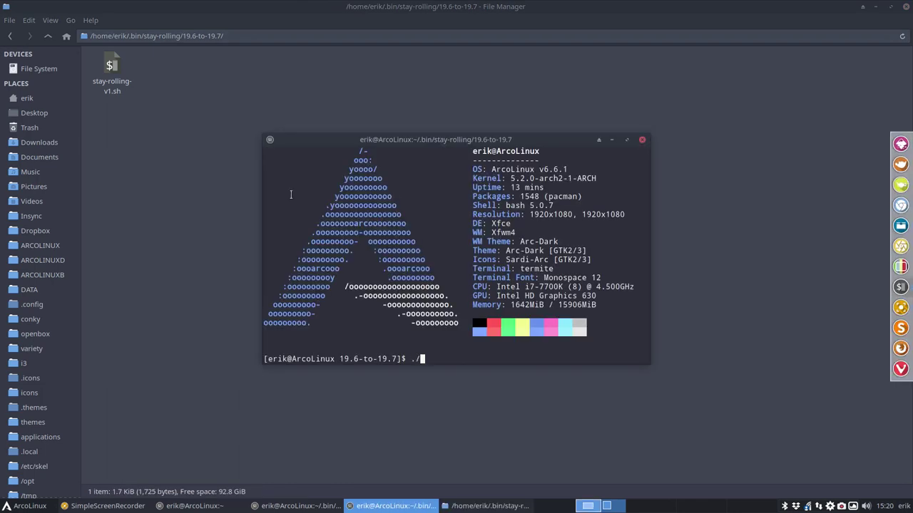
type("st")
key("Tab")
key("Return")
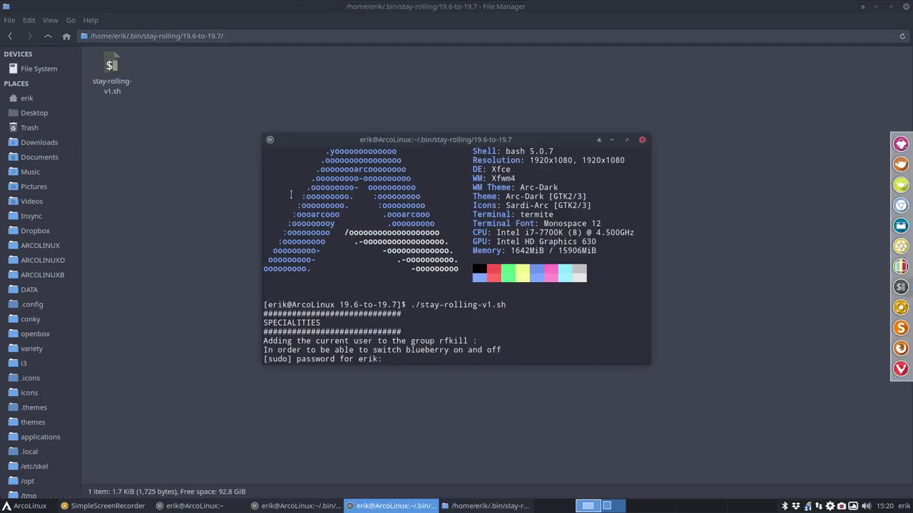
key("Return")
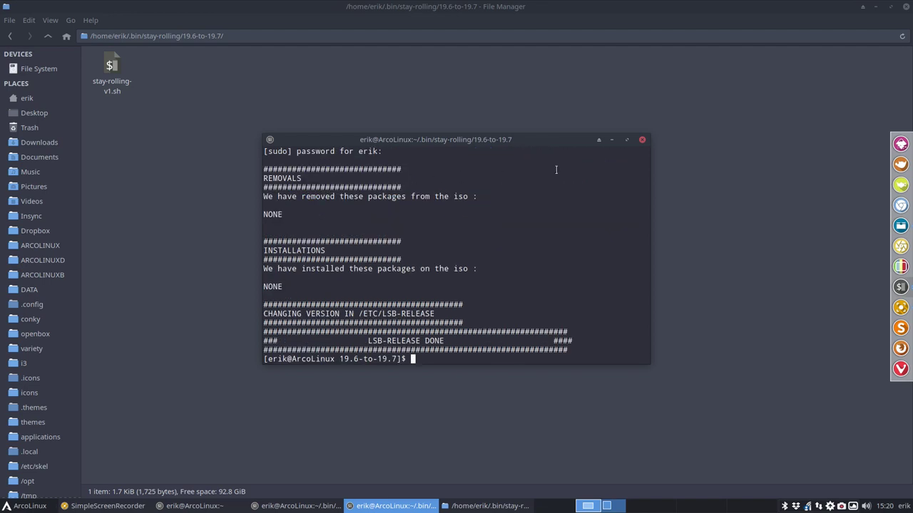
left_click(641, 140)
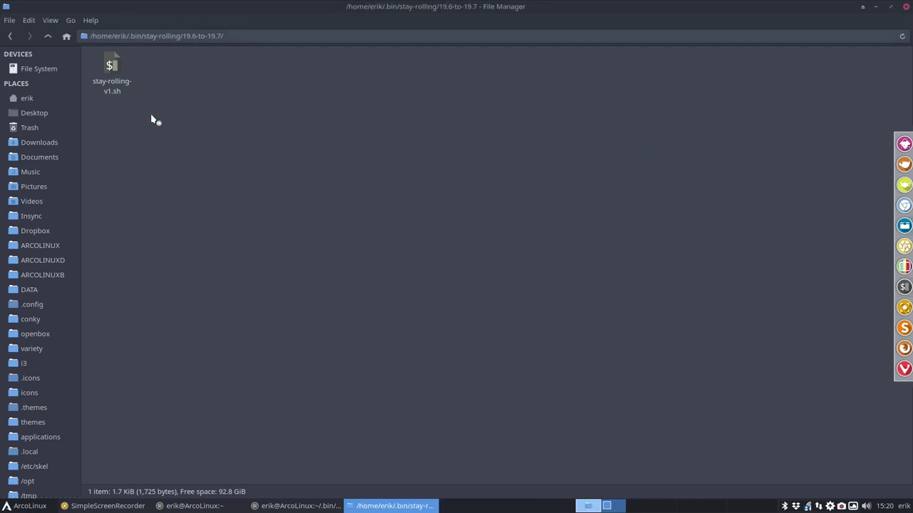
left_click(111, 67)
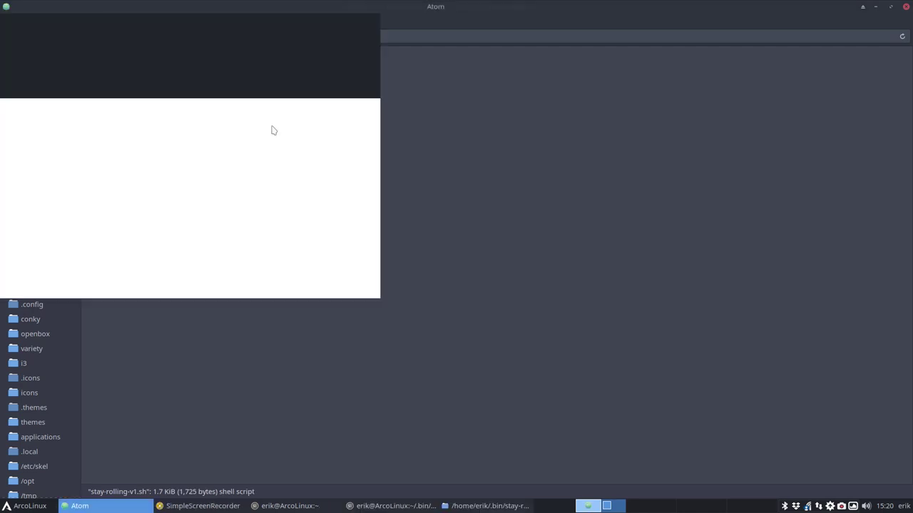
scroll(284, 335, "down", 2)
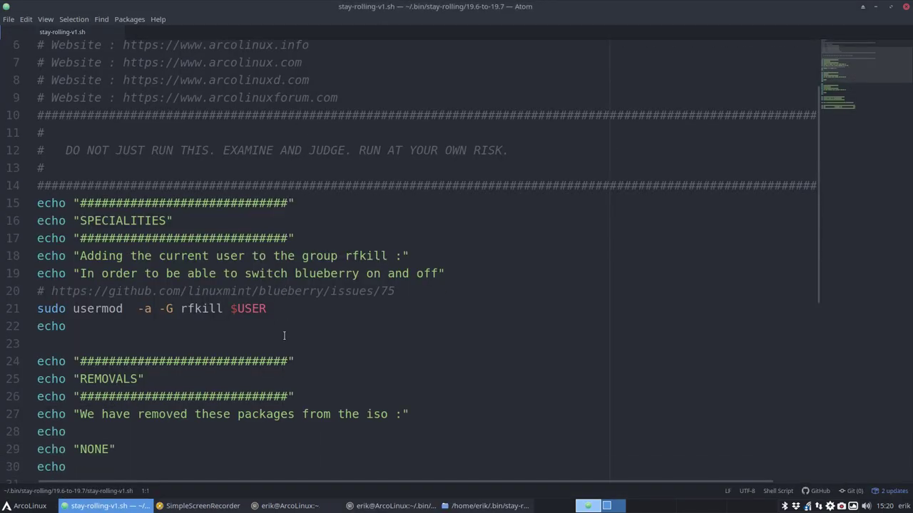
scroll(284, 335, "down", 2)
scroll(284, 335, "down", 3)
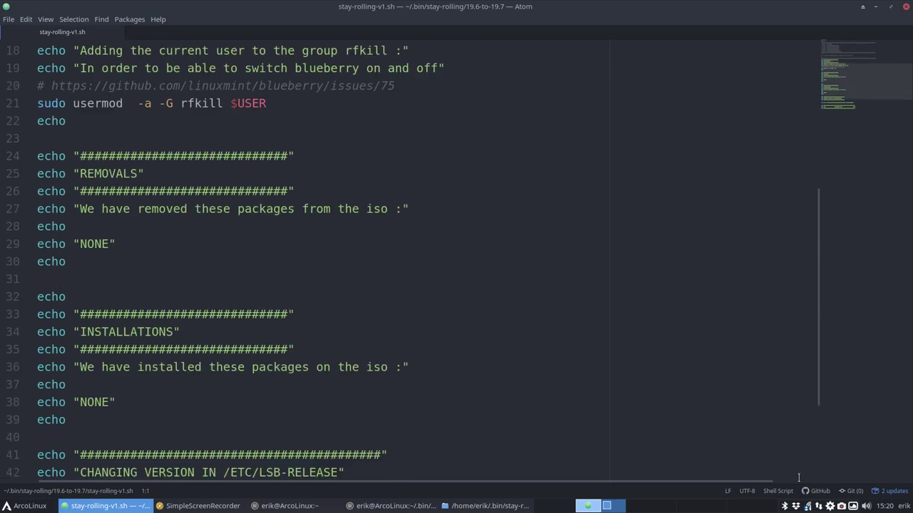
left_click(784, 506)
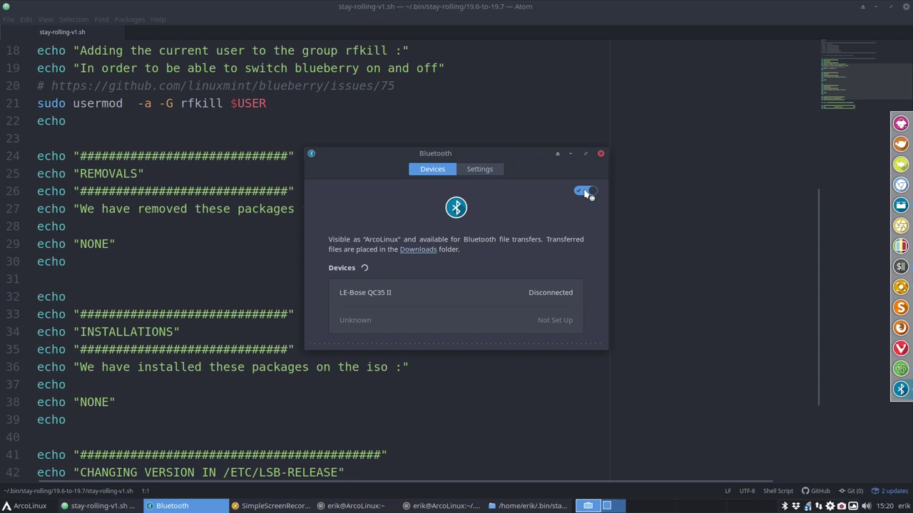
left_click(600, 153)
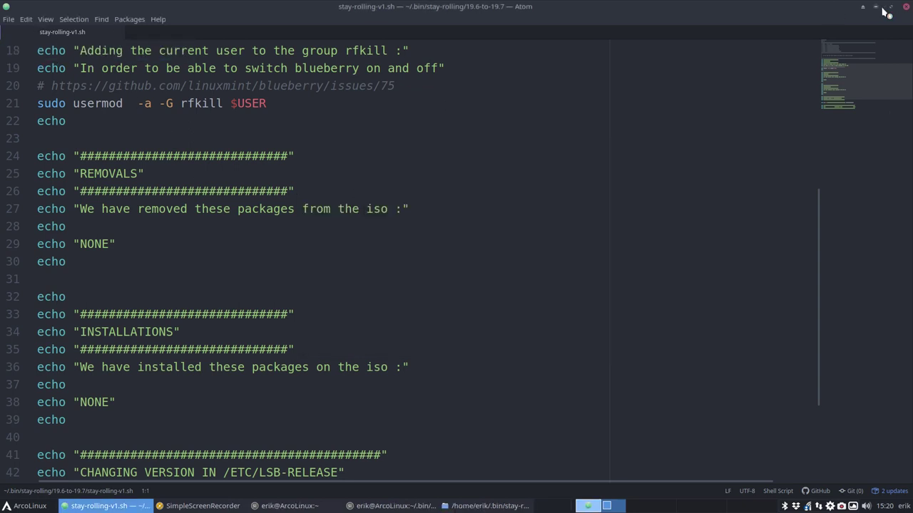
left_click(905, 8)
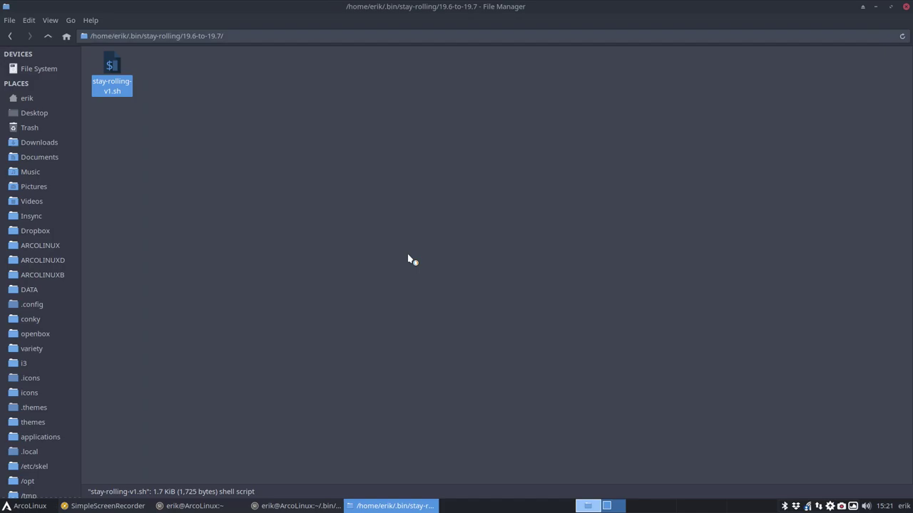
Close Thunar and the stay-rolling terminal, then erase commands typed at the home prompt.
left_click(906, 8)
left_click(642, 140)
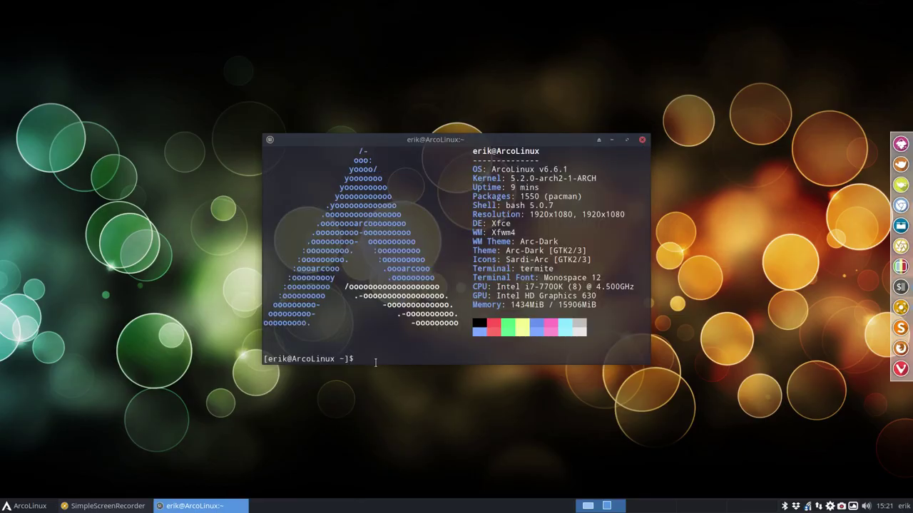
type("update")
key("BackSpace")
key("BackSpace")
key("BackSpace")
key("BackSpace")
key("BackSpace")
key("BackSpace")
type("pks")
type("yua")
key("BackSpace")
key("BackSpace")
key("BackSpace")
key("BackSpace")
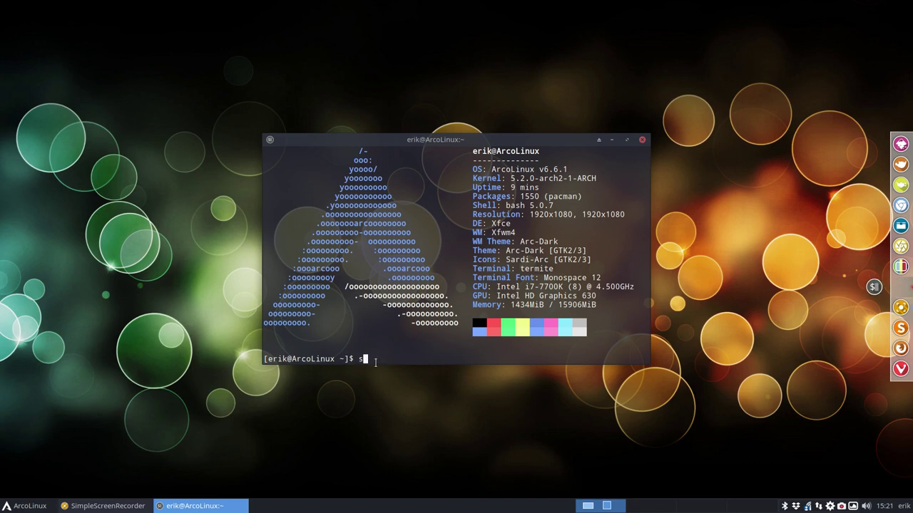
type("skel")
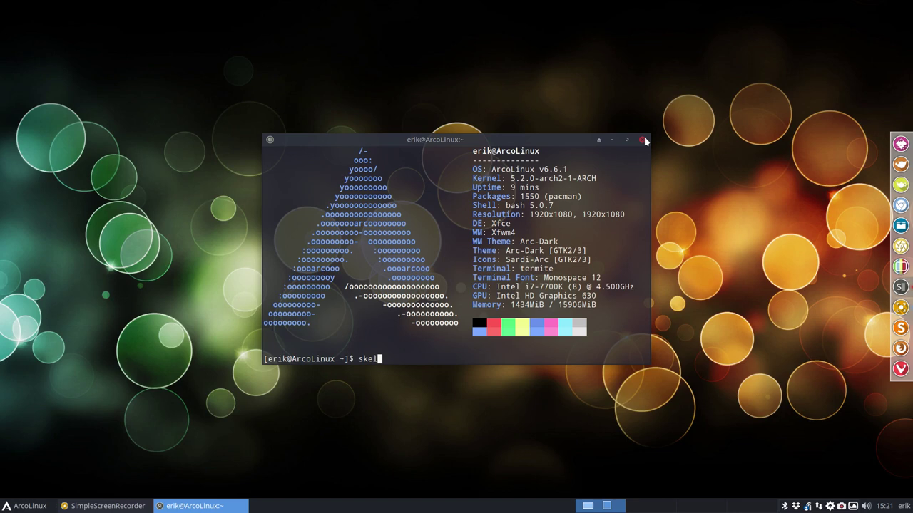
Reopen the terminal, highlight the reported v19.07.9 version, and move the window.
left_click(643, 139)
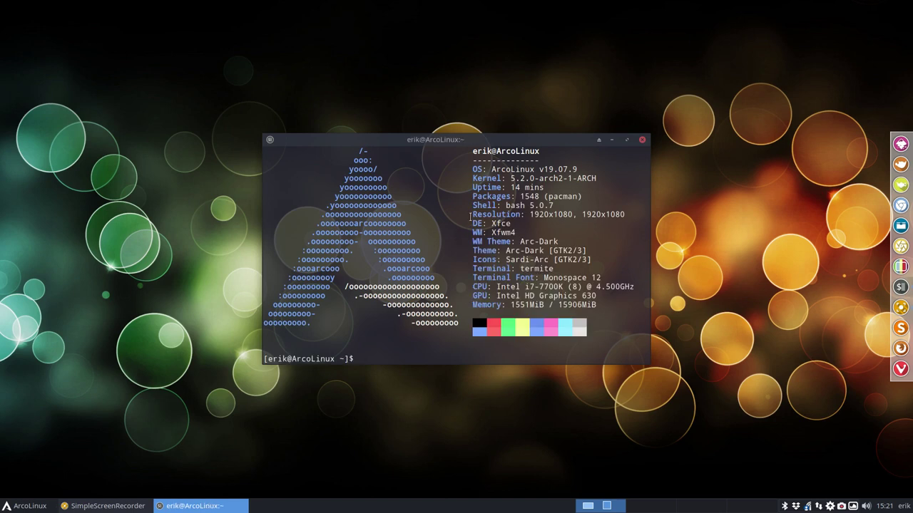
left_click_drag(558, 168, 586, 169)
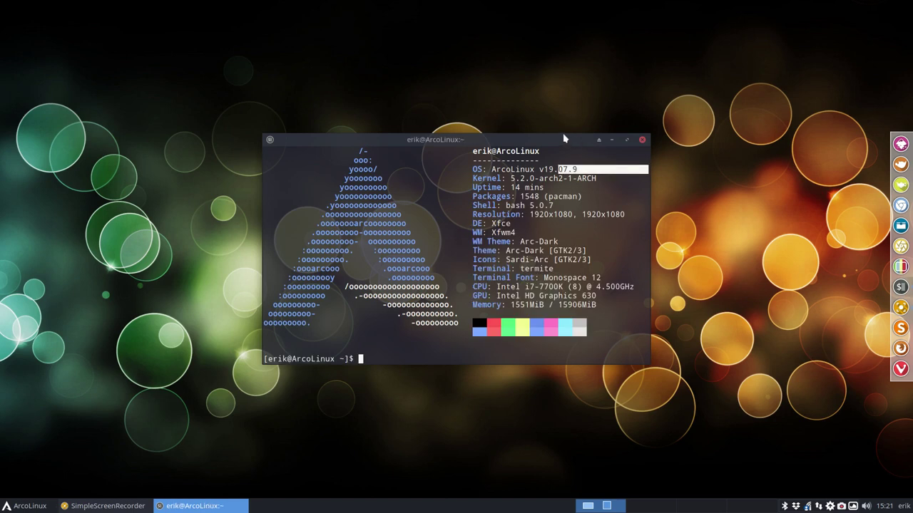
left_click_drag(553, 142, 514, 123)
Check today's date in the panel calendar, then close the terminal.
left_click(884, 506)
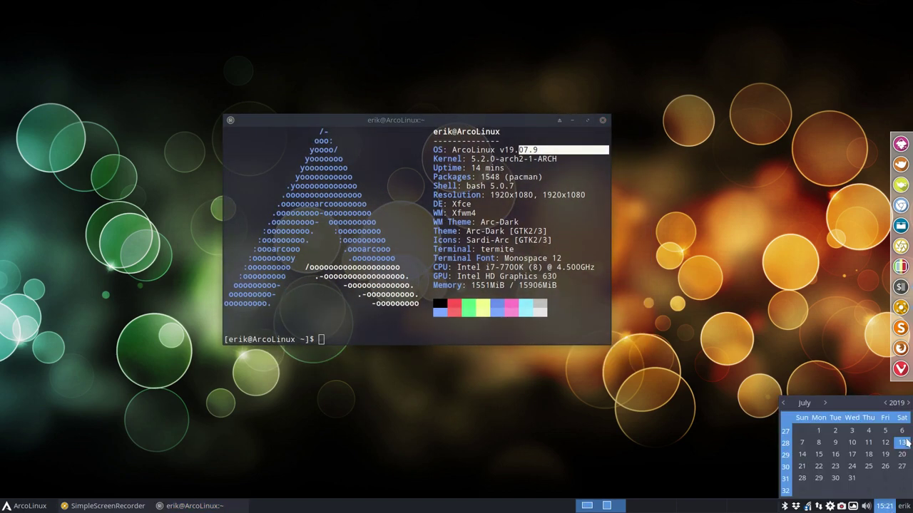
left_click(602, 121)
left_click(603, 121)
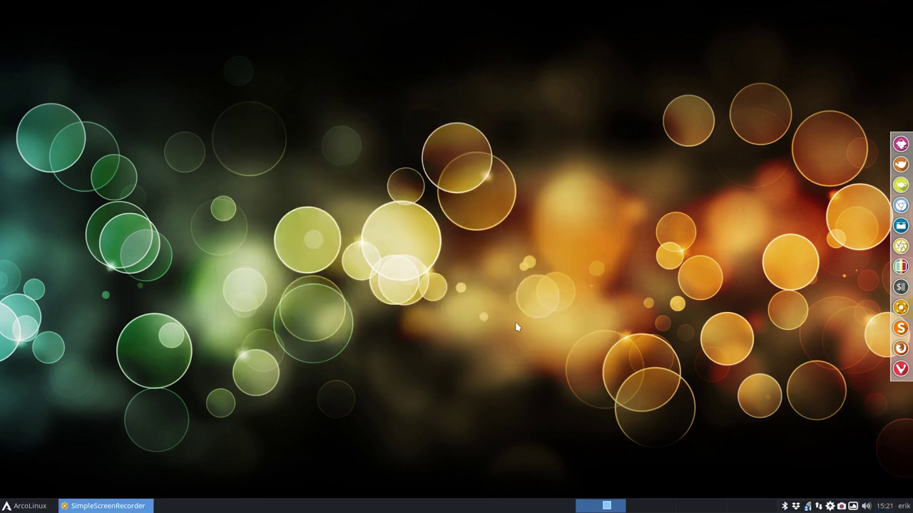